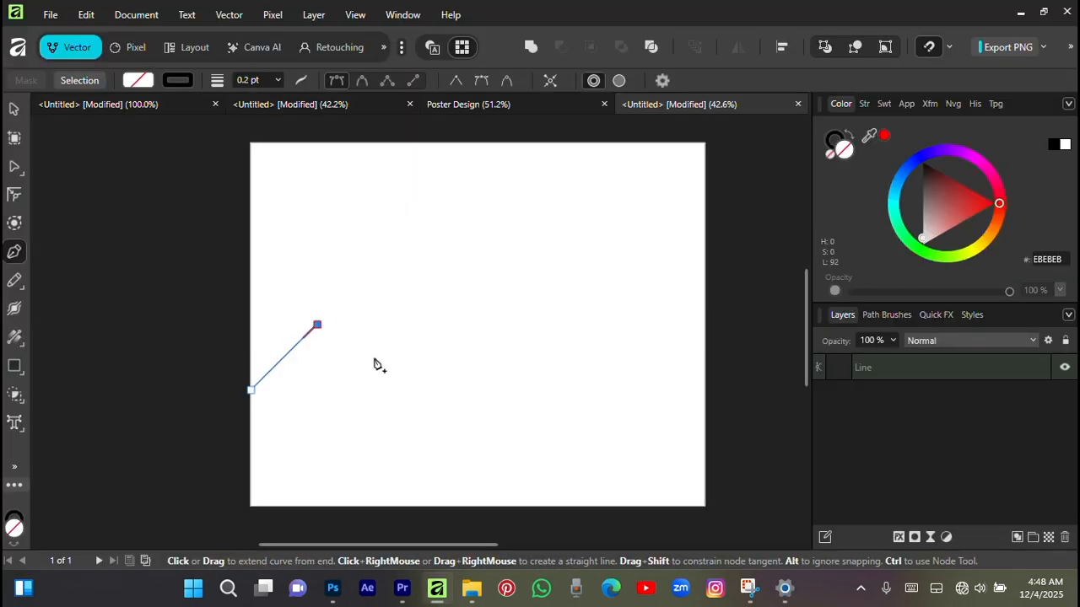
Step: Draw a closed zigzag outline with the Pen tool across the page's middle, enclosing the lower area past the page's bottom corners
click(381, 402)
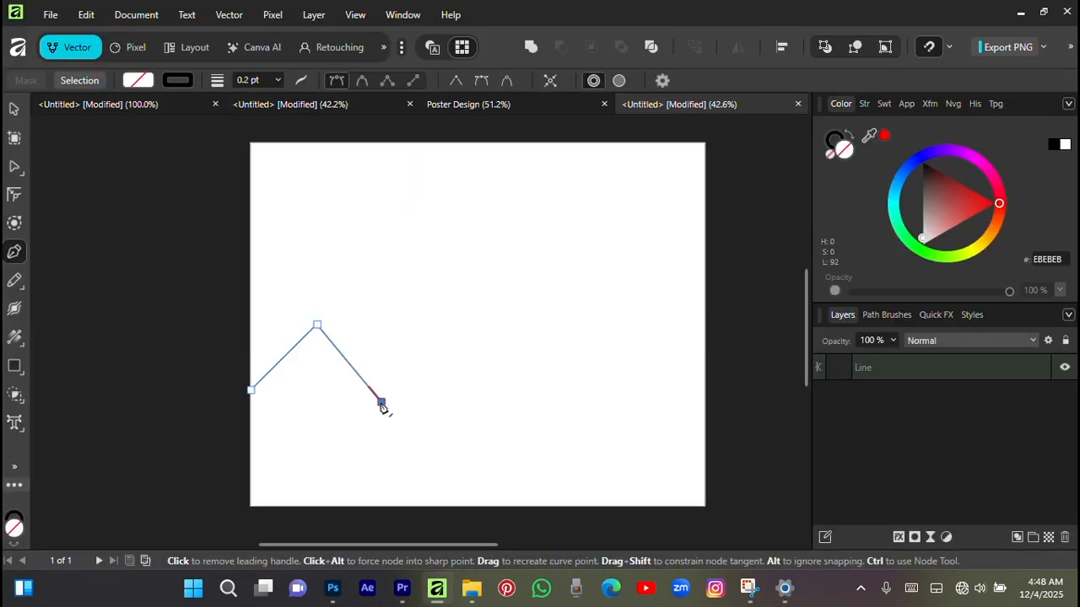
click(441, 348)
click(523, 410)
click(578, 339)
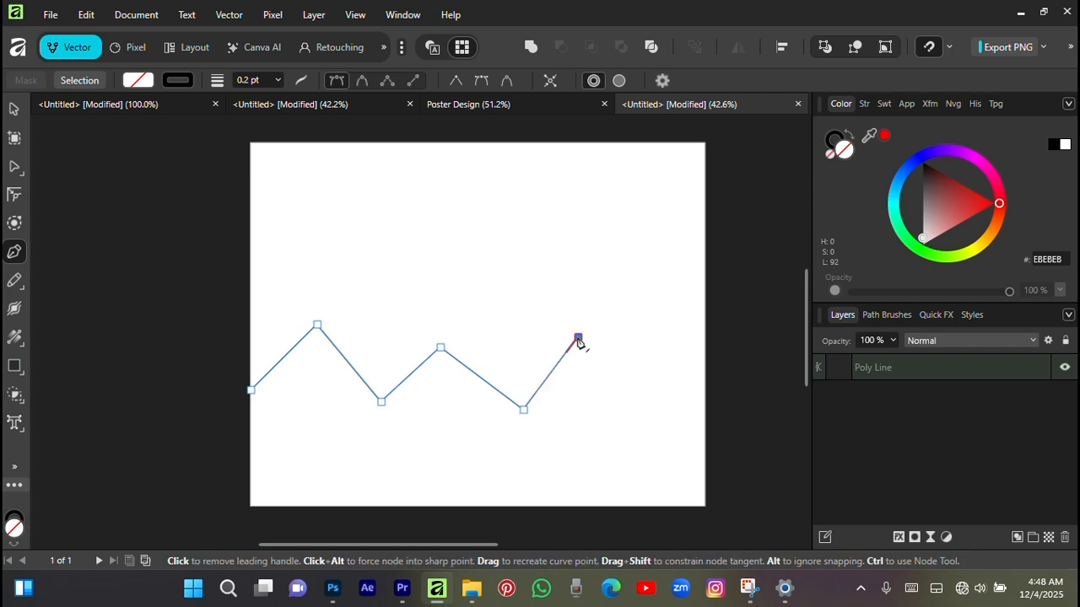
drag(578, 337, 588, 336)
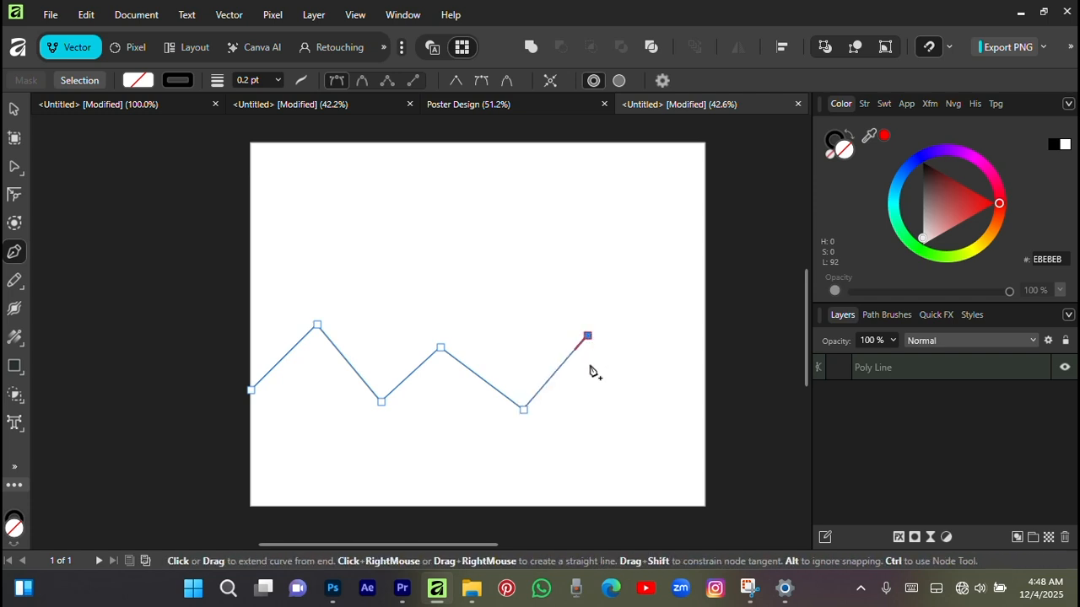
click(576, 403)
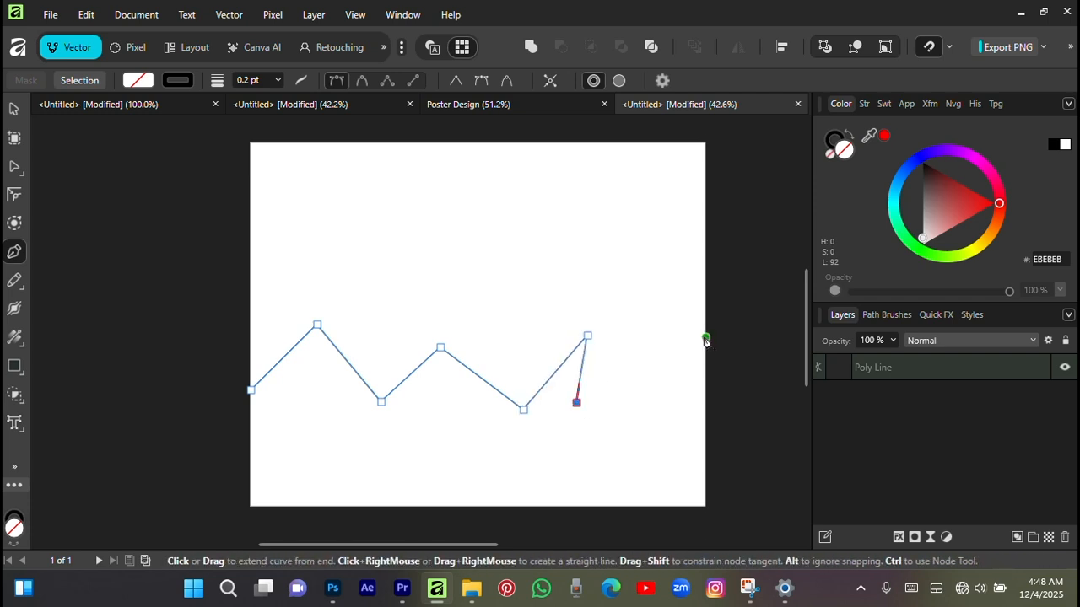
click(706, 331)
click(744, 521)
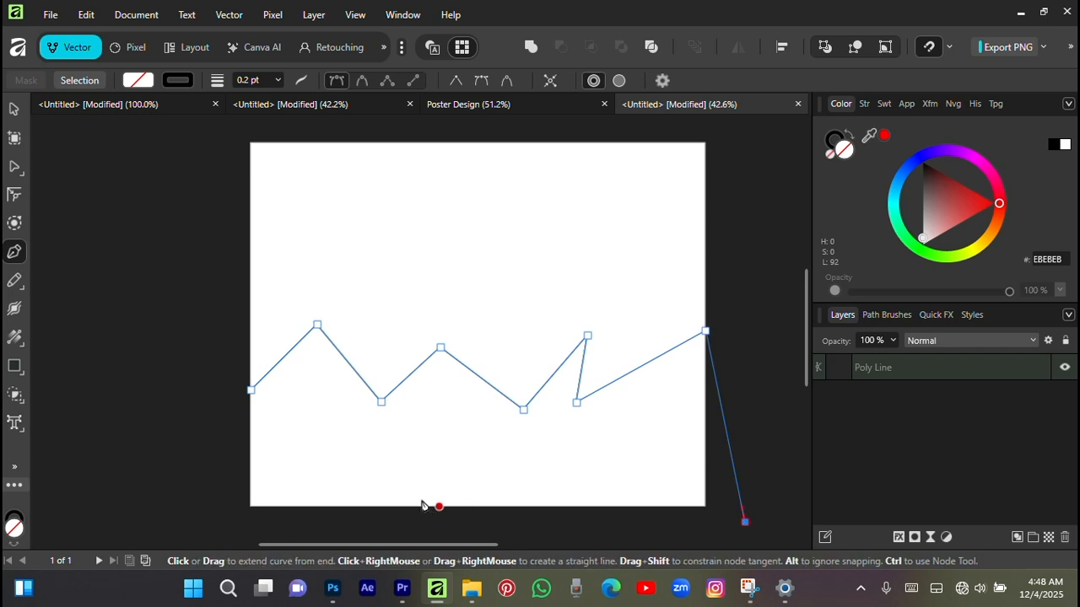
click(204, 525)
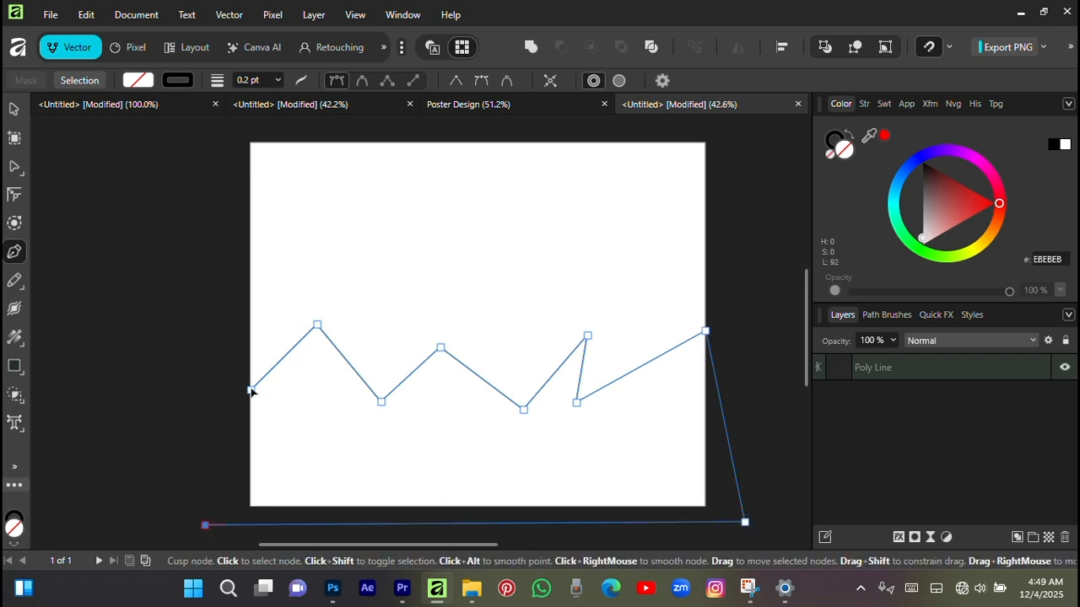
scroll(251, 393, up, 2)
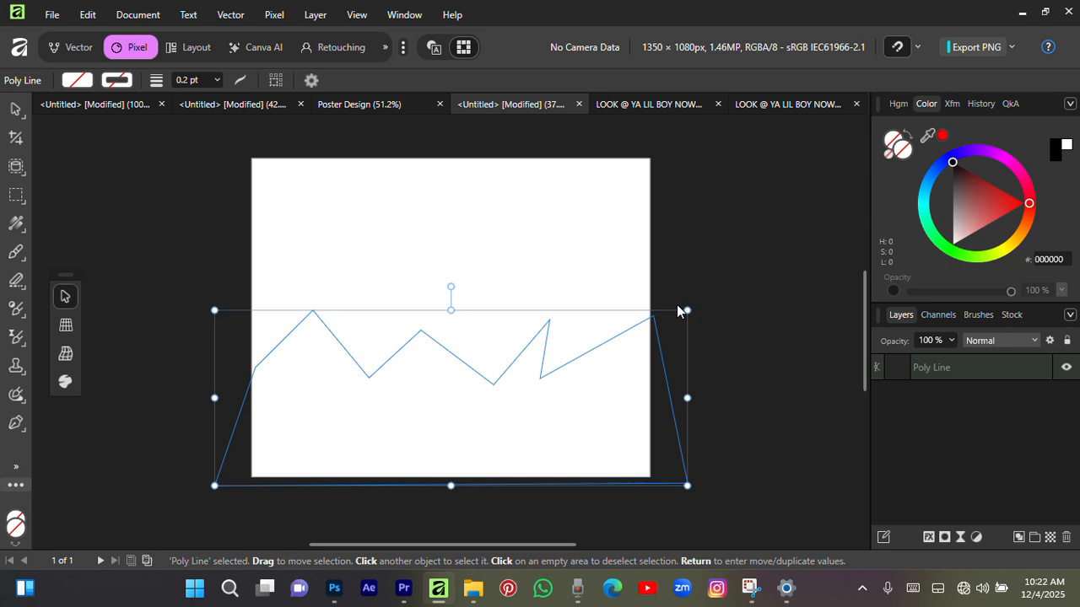
Step: Fill the closed zigzag shape with black (000000)
double_click(893, 147)
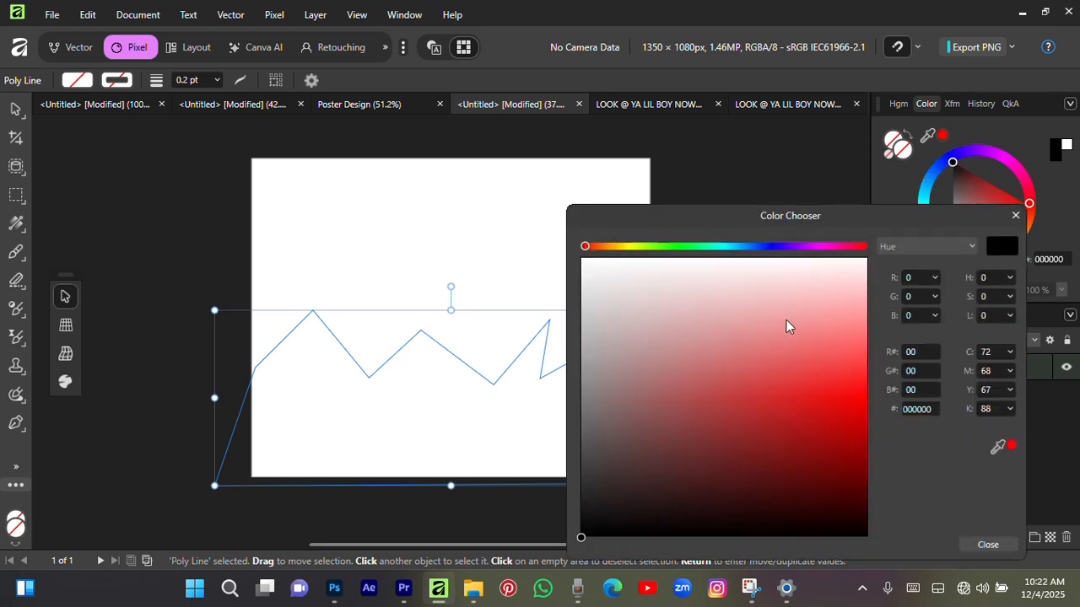
drag(786, 320, 659, 538)
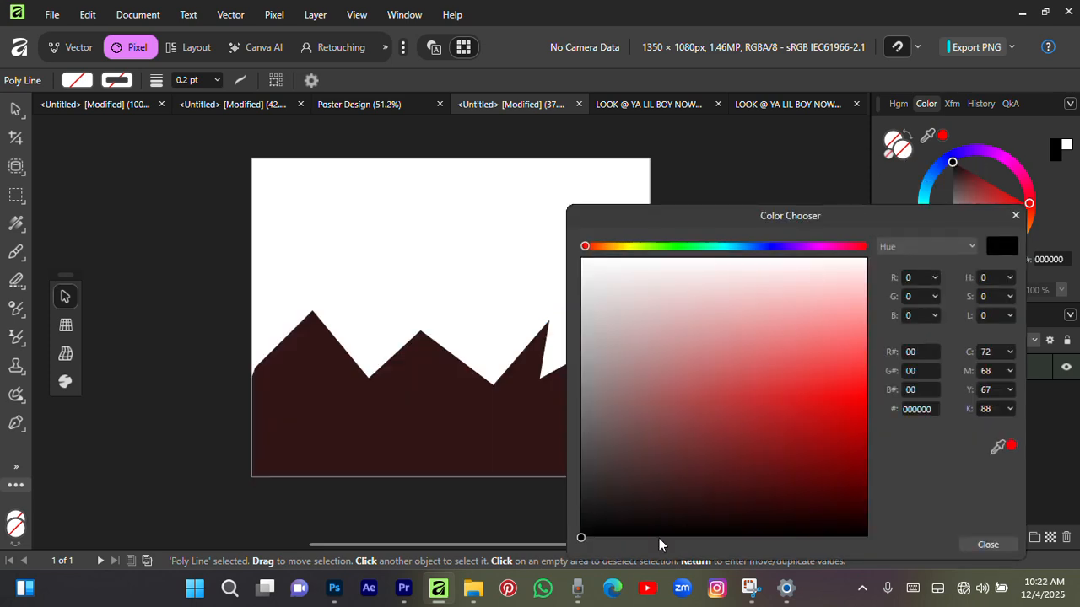
click(1016, 216)
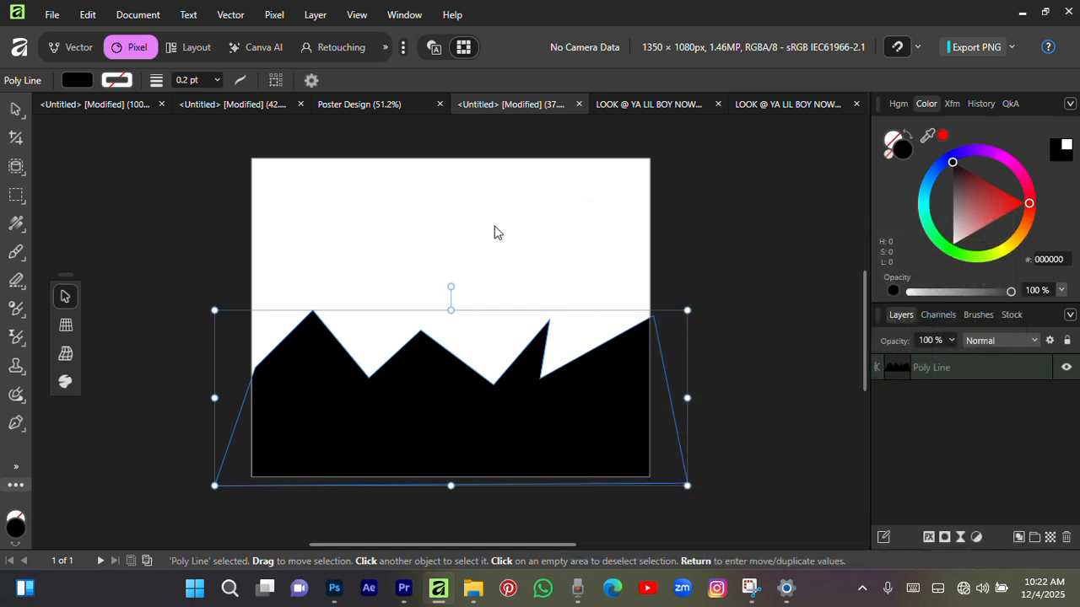
click(470, 216)
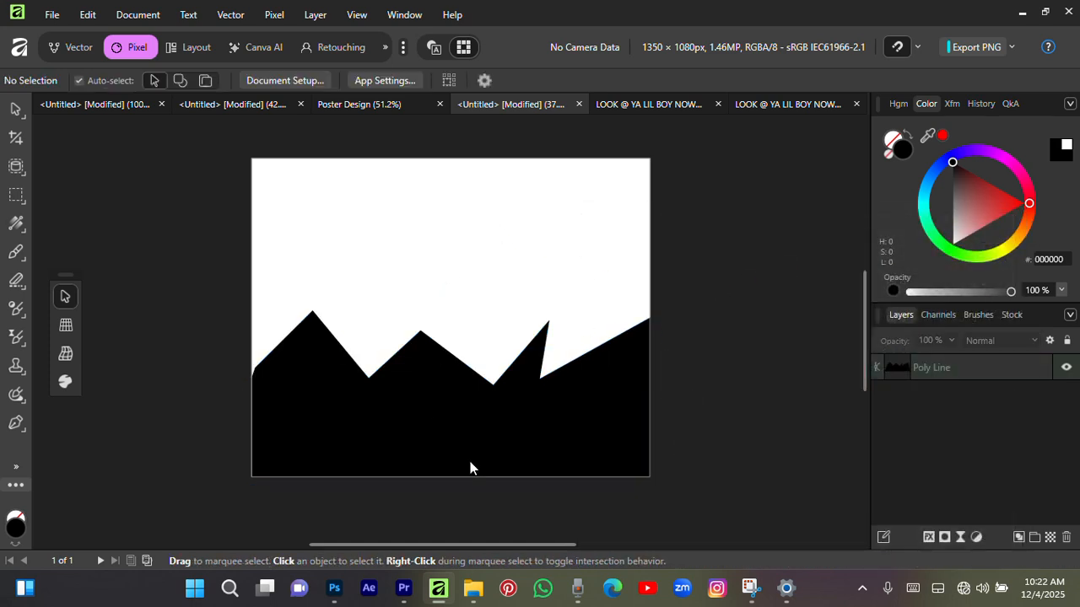
click(410, 417)
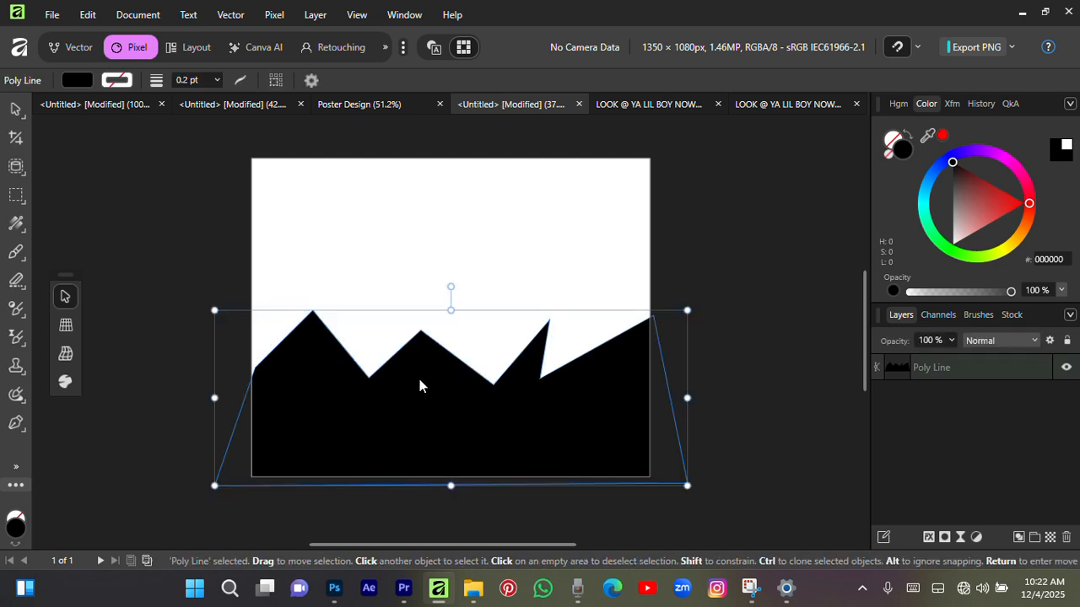
scroll(420, 379, down, 1)
scroll(437, 352, up, 1)
Step: Open the group photo "LOOK @ YA LIL BOY NOW..." from the Affinity folder and paste it into the zigzag document
key(ctrl+o)
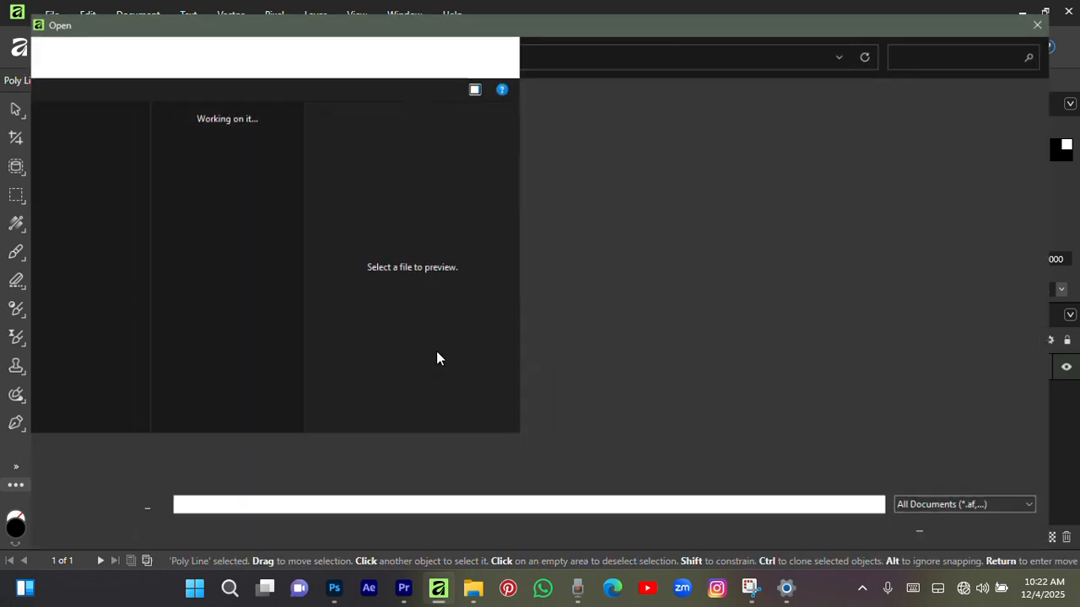
scroll(316, 319, down, 10)
scroll(317, 319, up, 2)
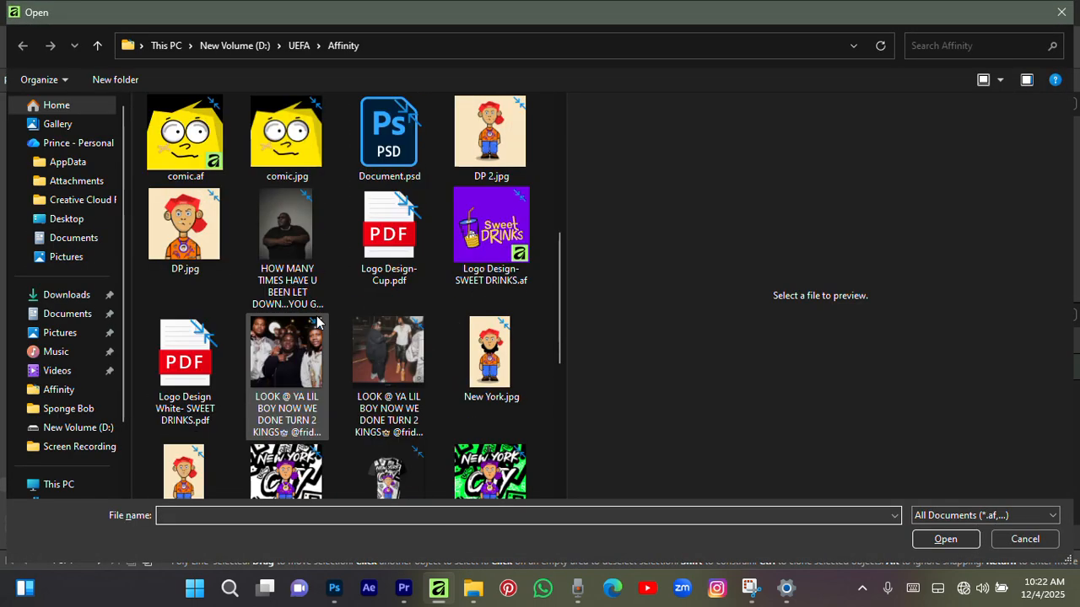
click(286, 354)
click(948, 543)
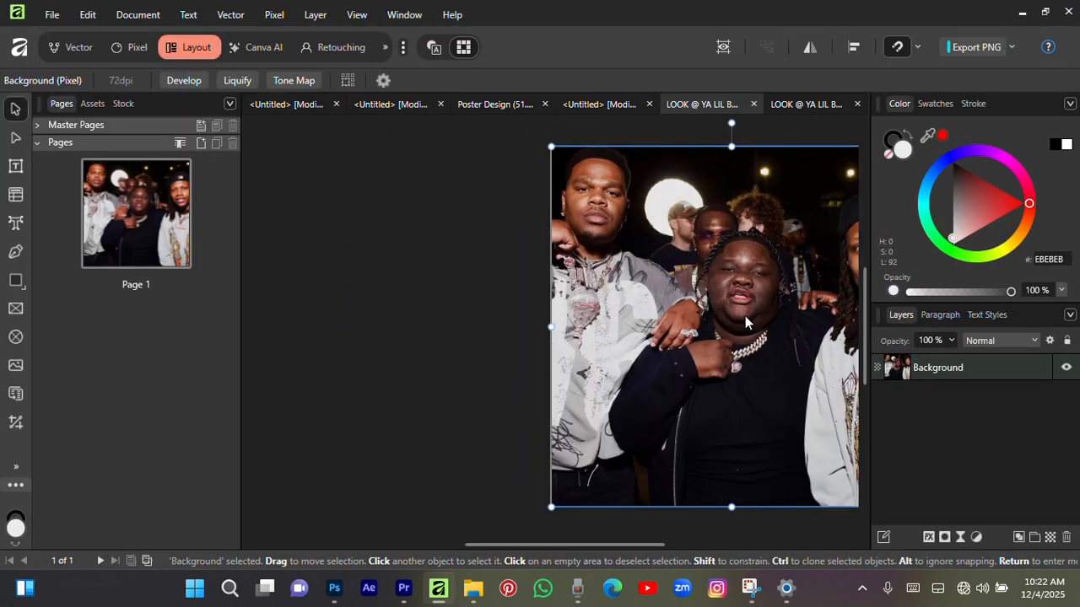
click(598, 101)
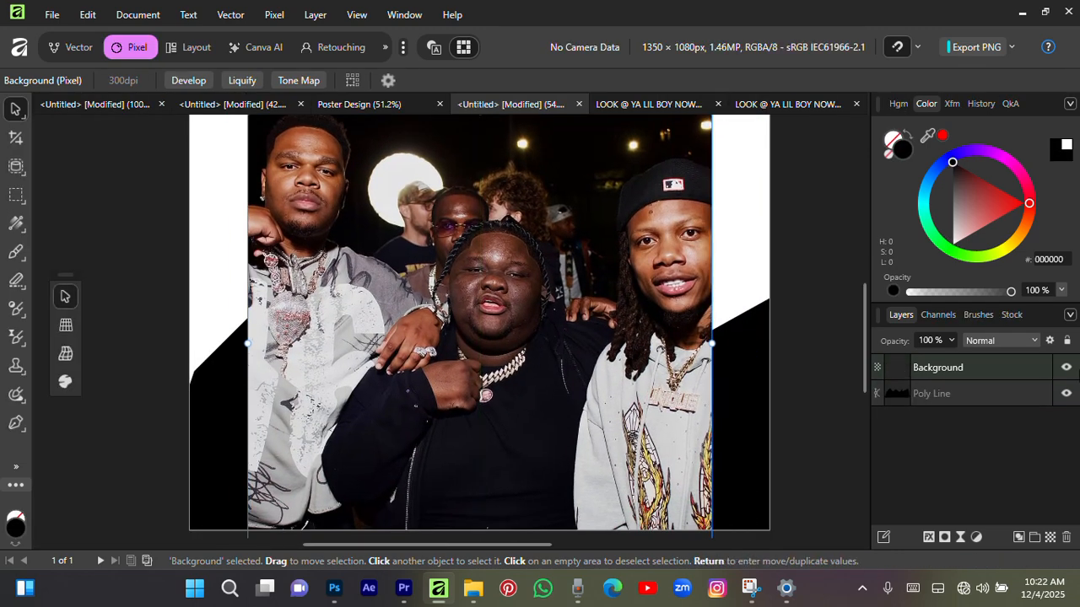
Step: Clip the photo inside the zigzag shape and enlarge and reposition it to span the page width with the faces below the peaks
drag(971, 367, 984, 397)
scroll(721, 428, down, 3)
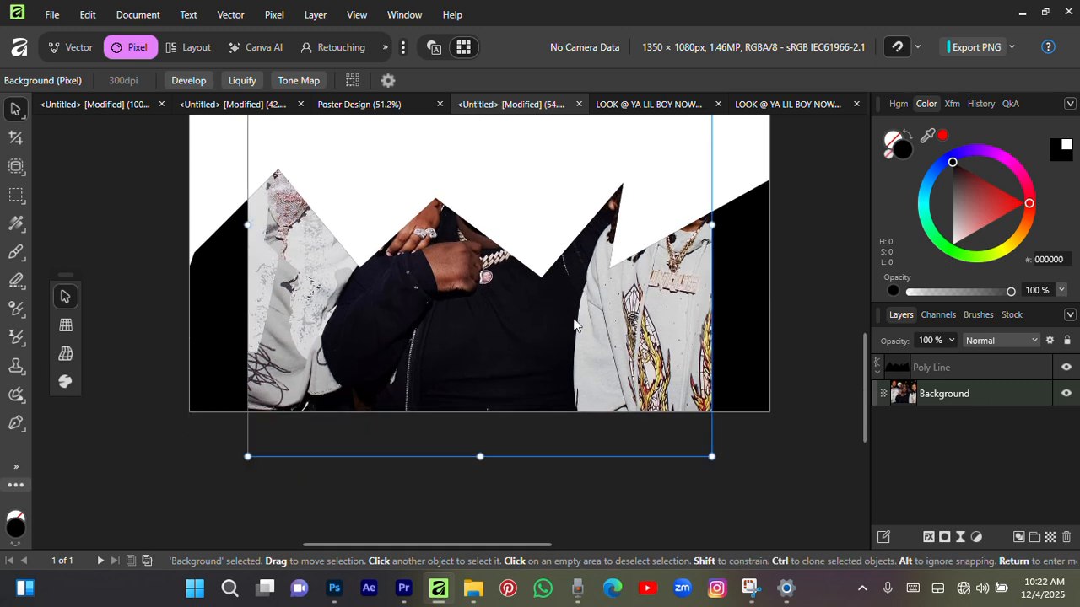
drag(598, 239, 589, 281)
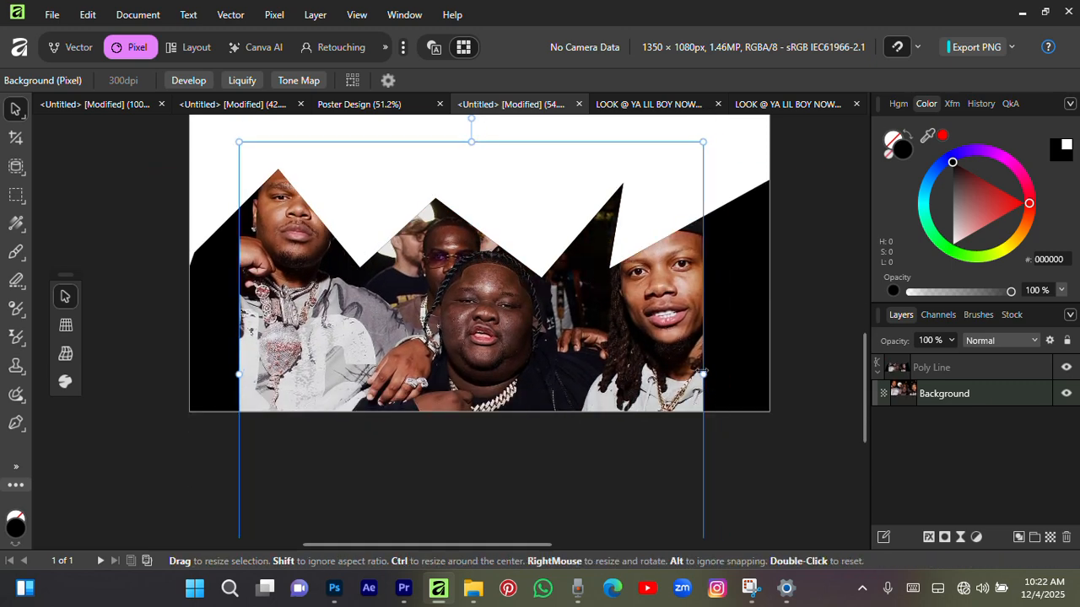
drag(703, 374, 770, 375)
drag(239, 374, 190, 372)
drag(445, 329, 444, 388)
scroll(472, 355, up, 3)
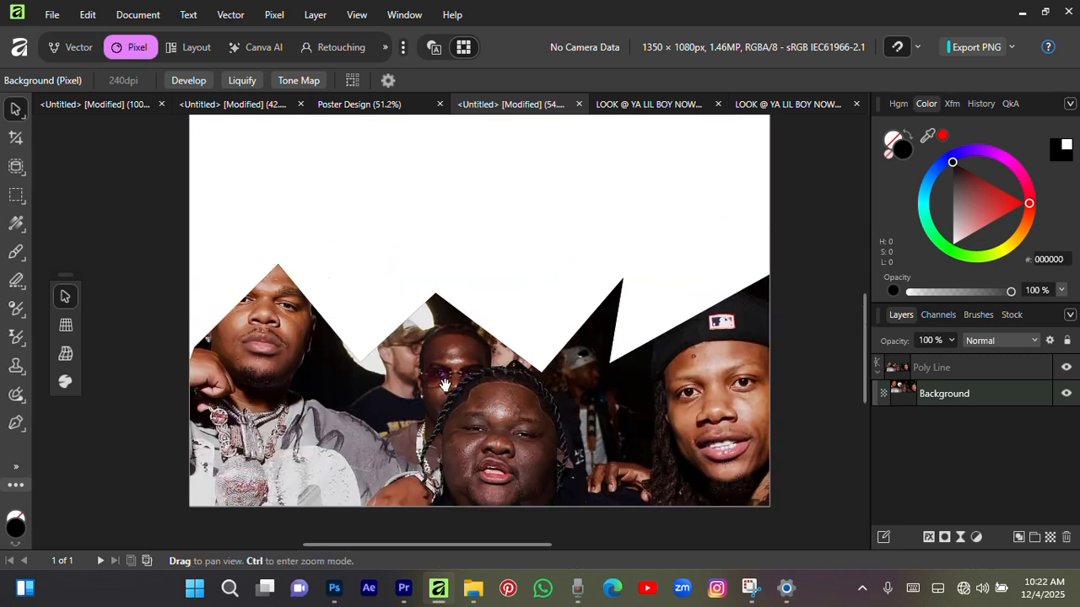
click(116, 250)
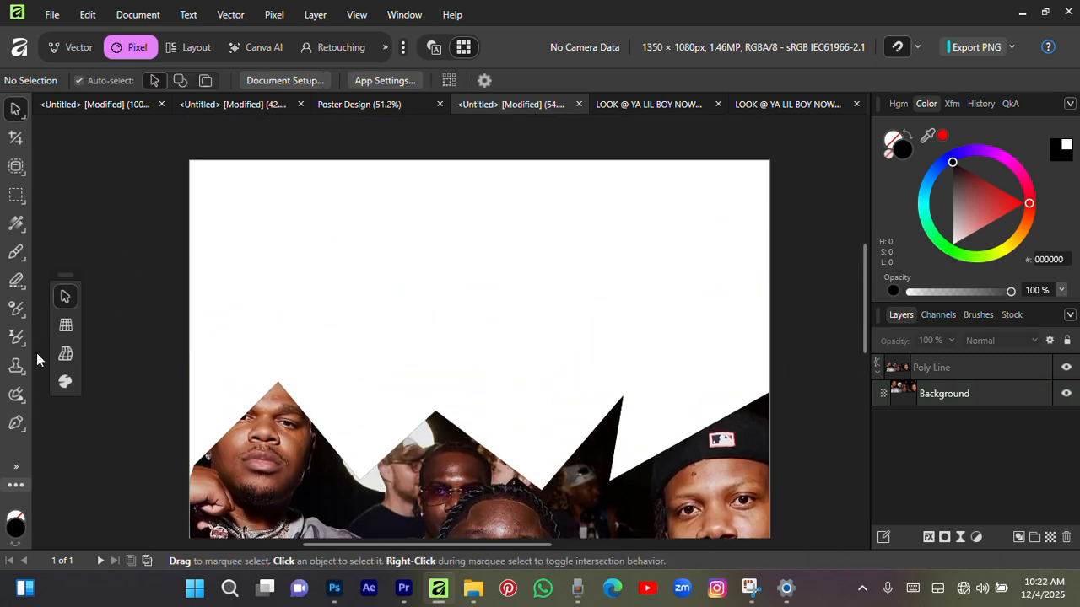
Step: Add the artistic text "DARK NIGHT" in the blank area above the photo
click(71, 49)
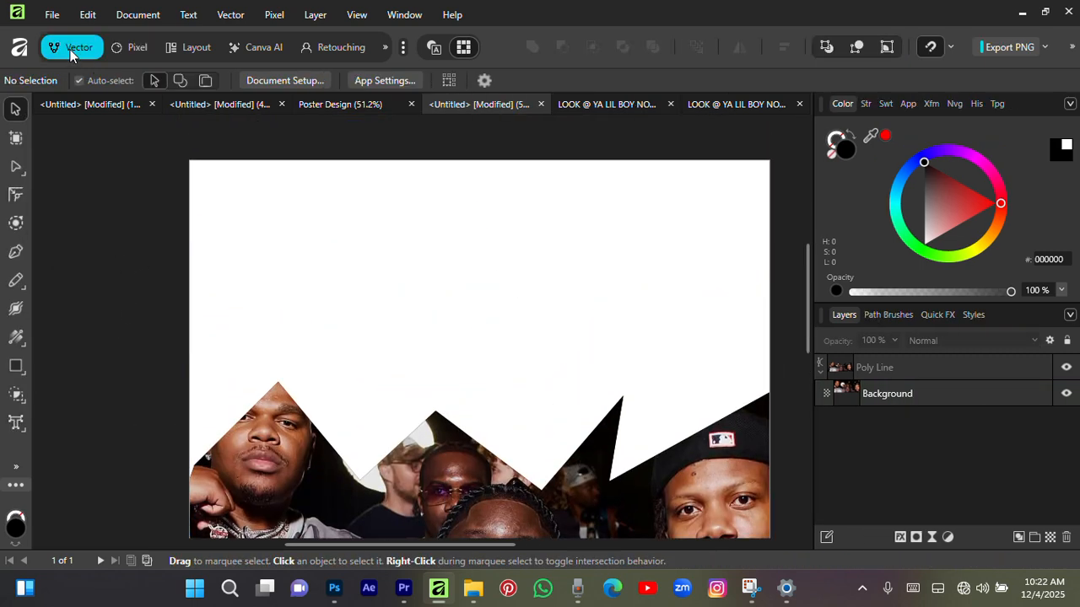
key(t)
click(307, 247)
text(DARK)
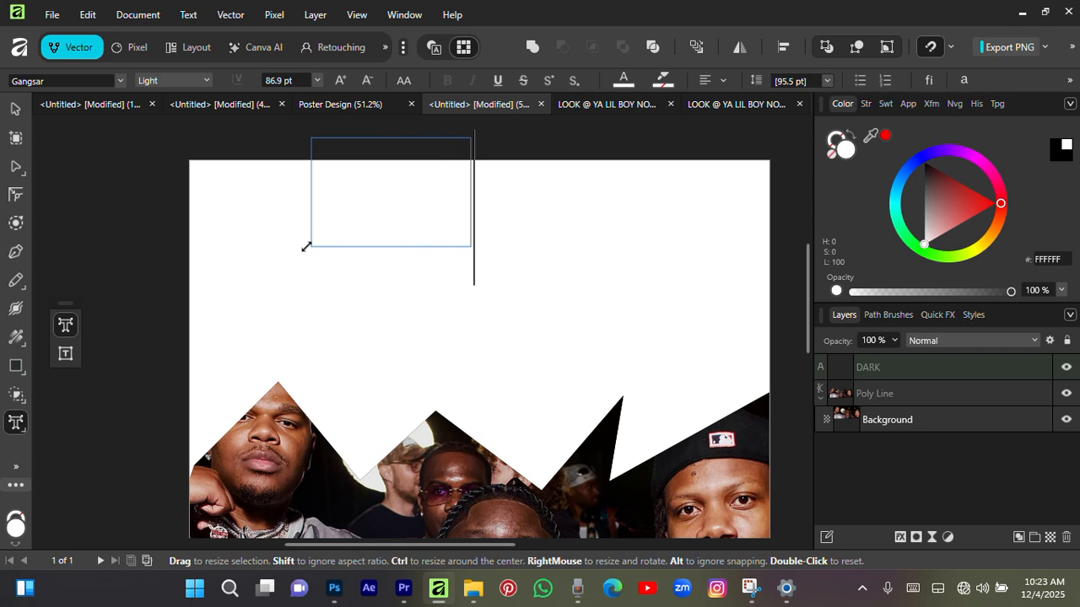
text( NIGHT)
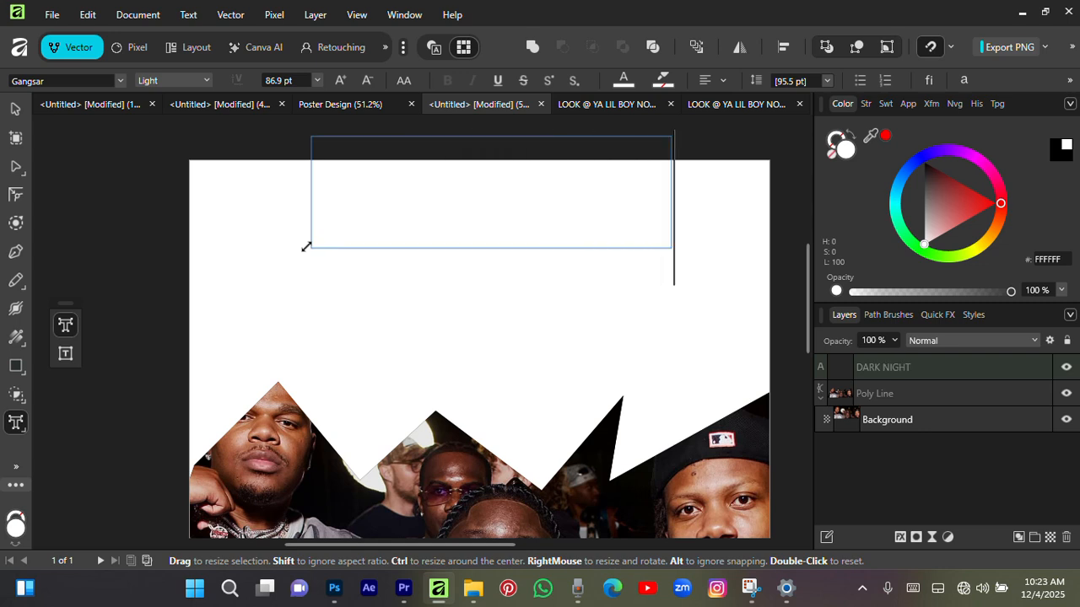
key(Escape)
key(v)
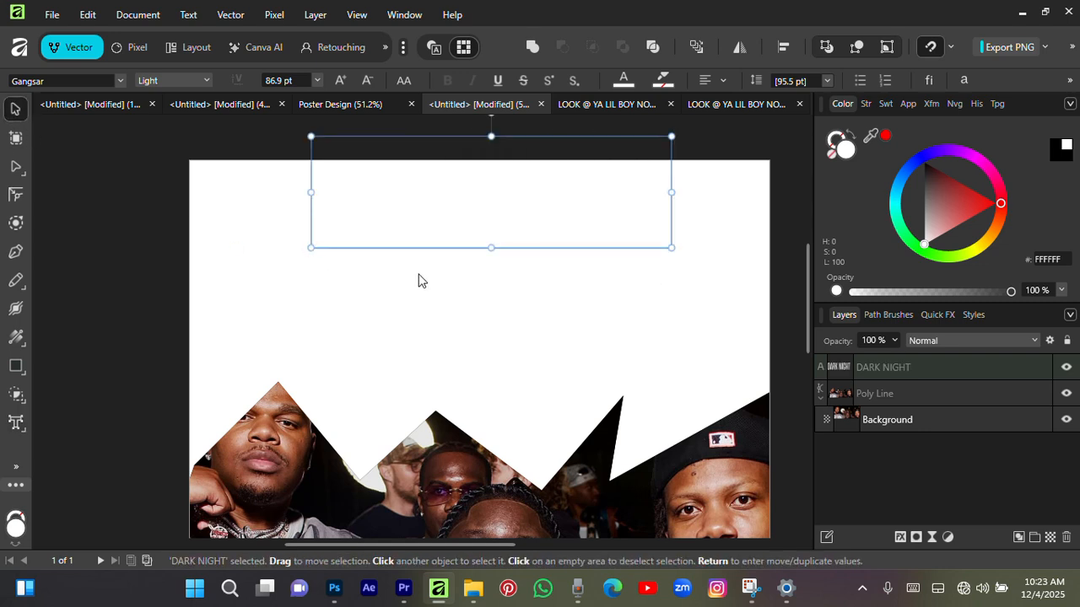
Step: Enlarge the "DARK NIGHT" title to 108.9 pt and centre it horizontally in the white area above the photo
drag(489, 253, 491, 280)
drag(510, 205, 500, 263)
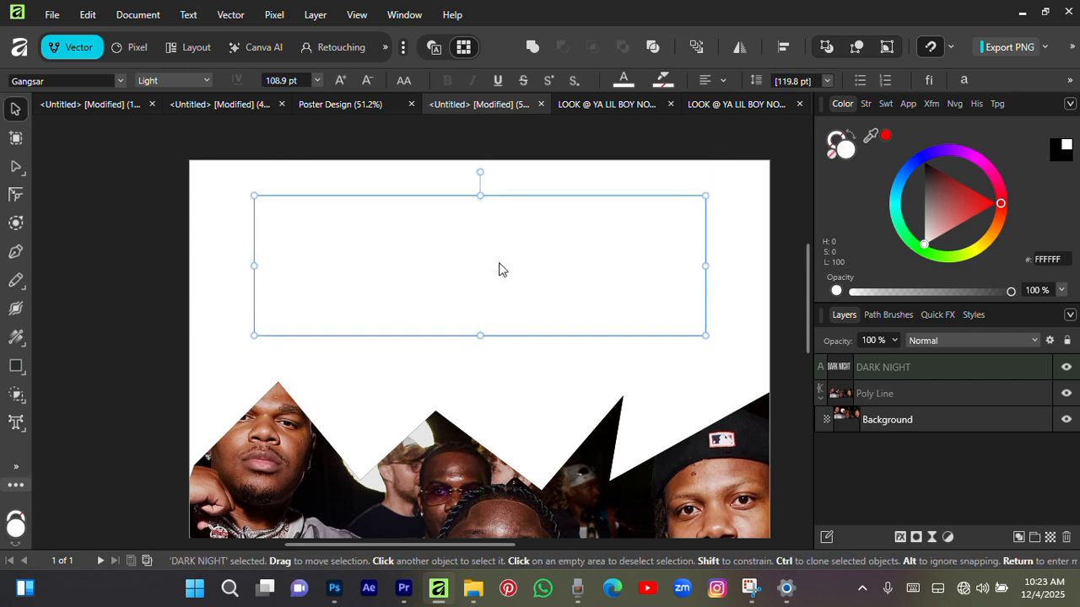
click(312, 143)
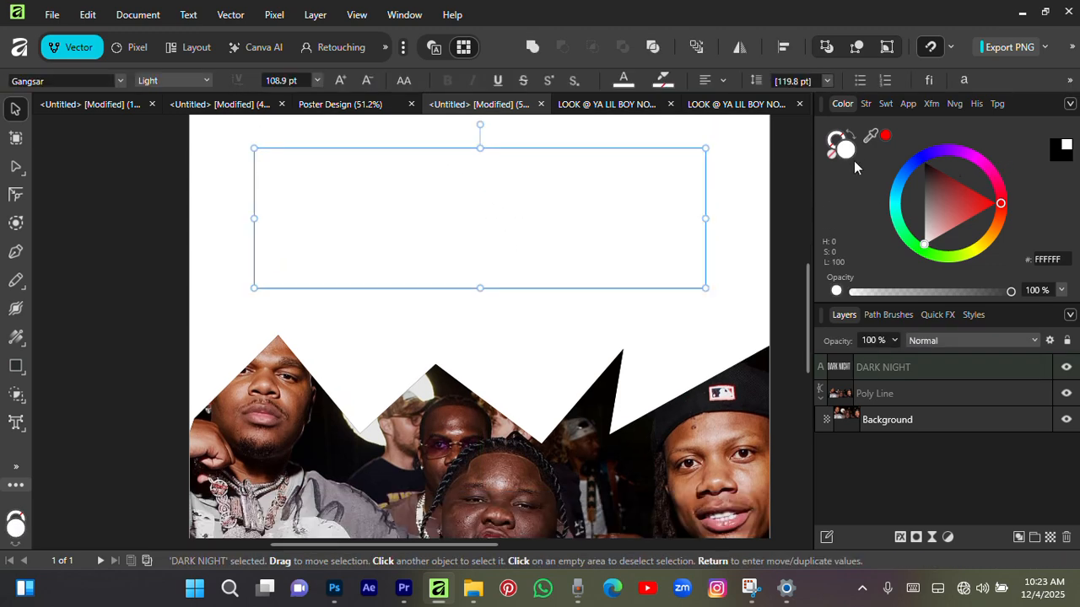
Step: Set the fill colour of the "DARK NIGHT" title to black (000000)
double_click(844, 150)
drag(746, 275, 580, 537)
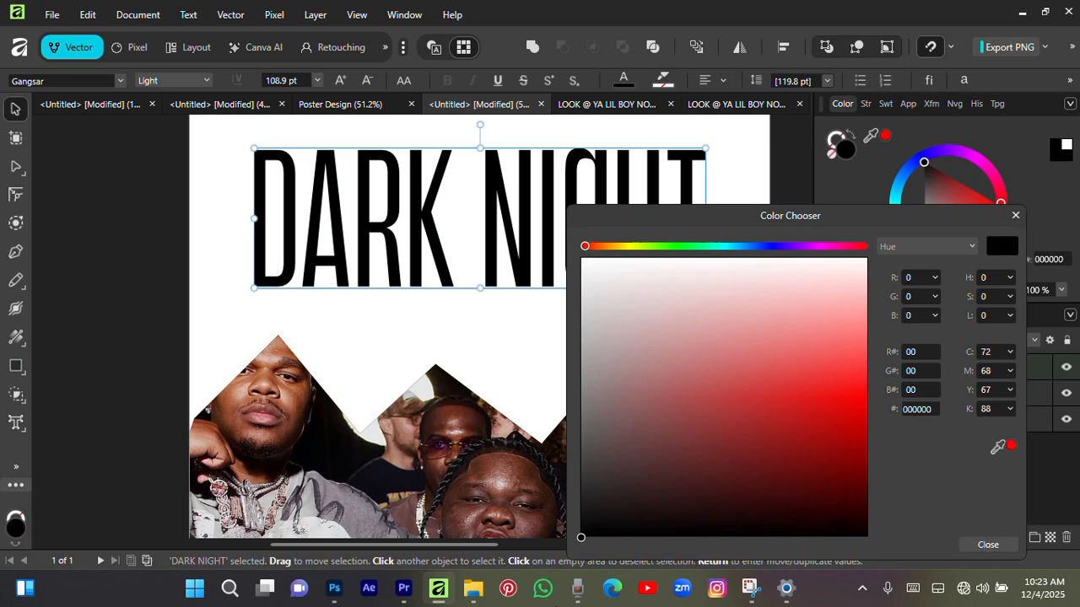
click(1015, 216)
scroll(446, 284, up, 1)
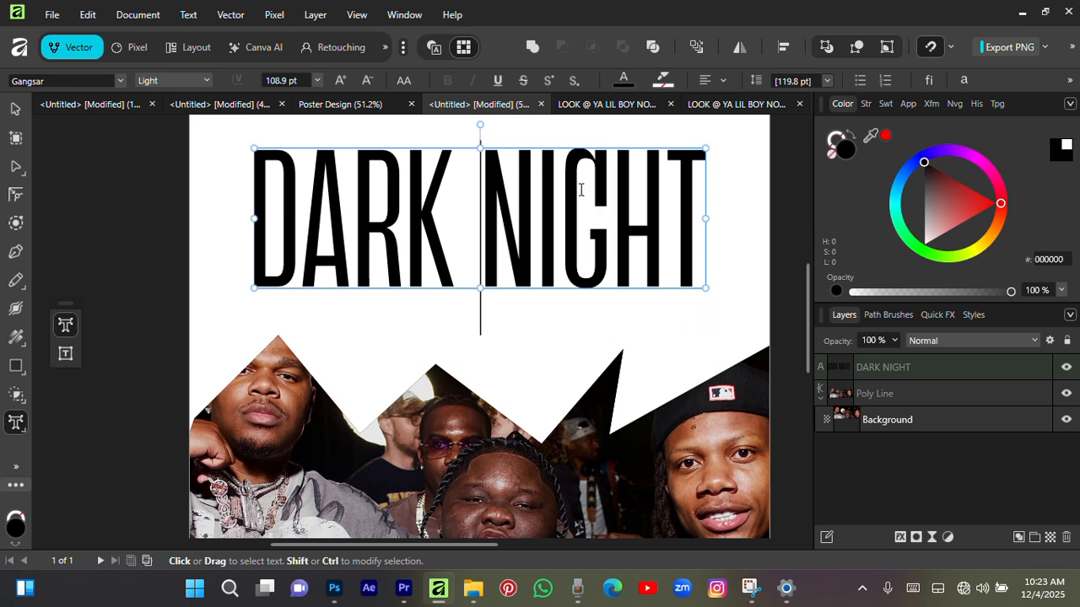
Step: Recolour only the word "NIGHT" in the title to dark red (B20505)
click(481, 196)
drag(481, 196, 711, 205)
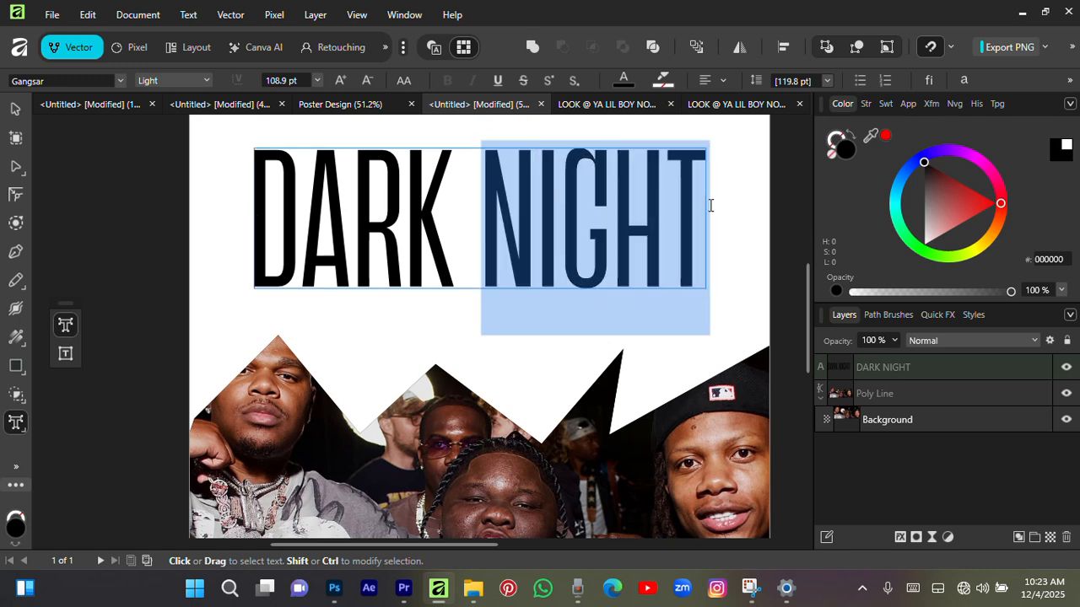
double_click(843, 150)
drag(837, 282, 853, 437)
click(1015, 215)
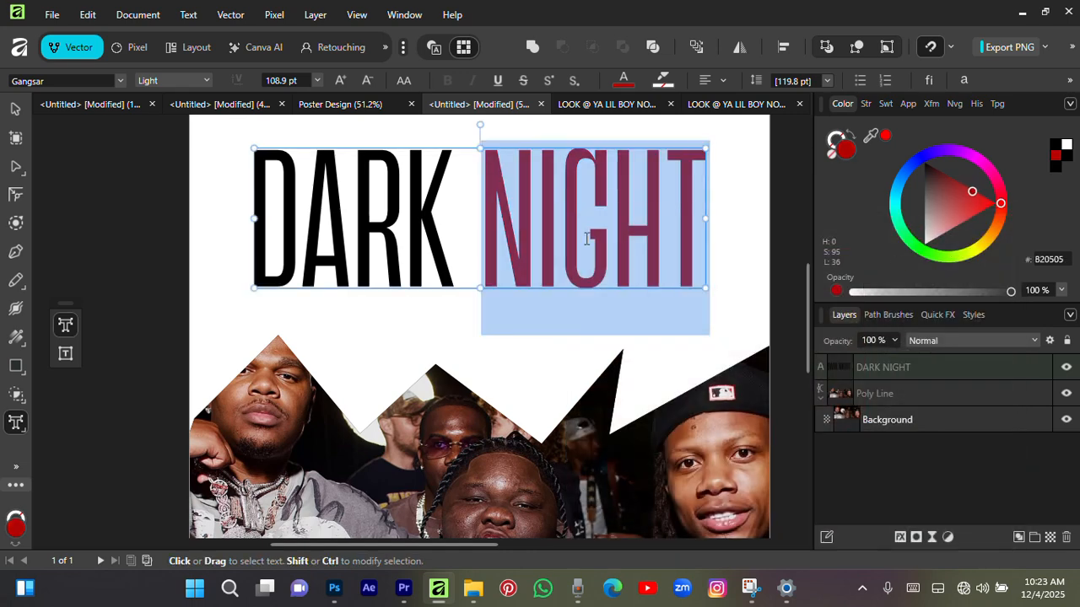
click(15, 109)
click(377, 316)
Step: Shrink the "DARK NIGHT" title slightly and move it down a little in the white area above the photo
scroll(377, 315, down, 2)
scroll(456, 279, up, 3)
click(526, 236)
scroll(526, 236, down, 2)
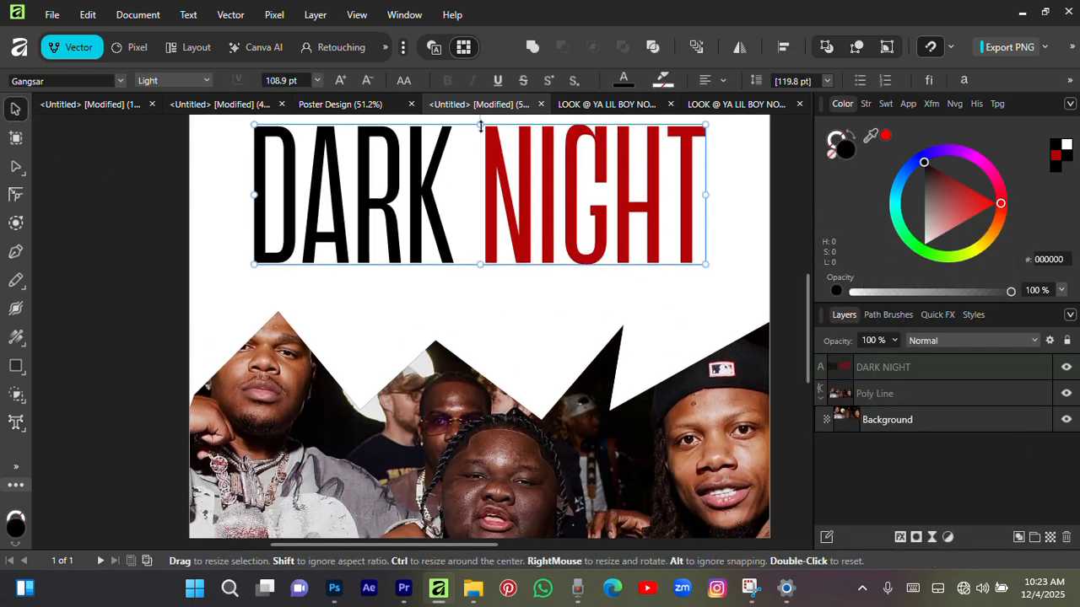
drag(480, 126, 480, 132)
scroll(497, 218, up, 2)
drag(497, 226, 497, 237)
click(439, 329)
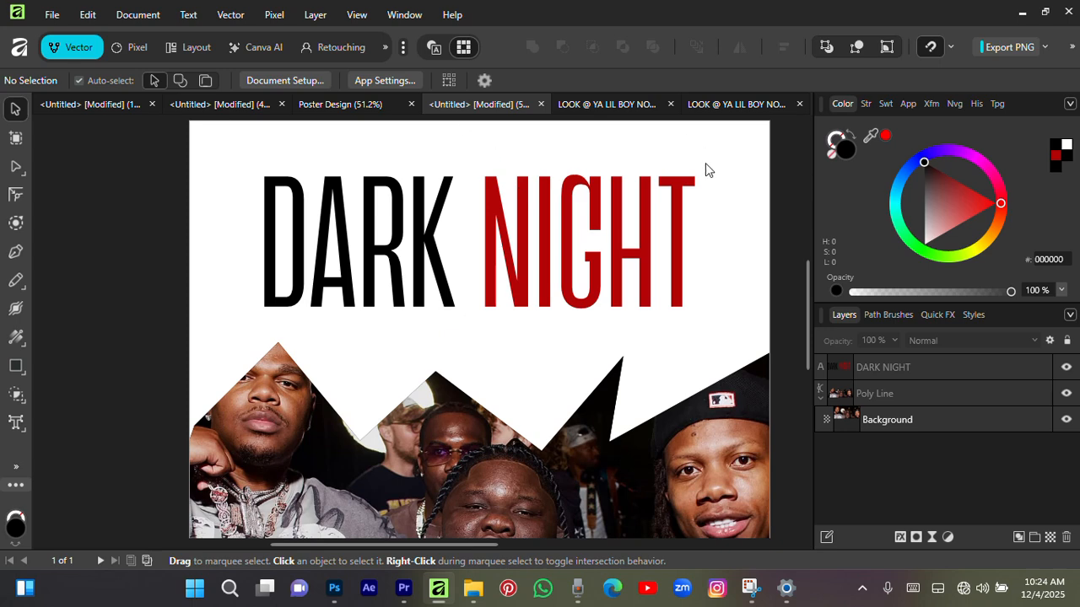
Step: Flood-fill a new pixel layer with black and move it beneath all other layers as the poster's backdrop
scroll(405, 237, up, 1)
click(137, 48)
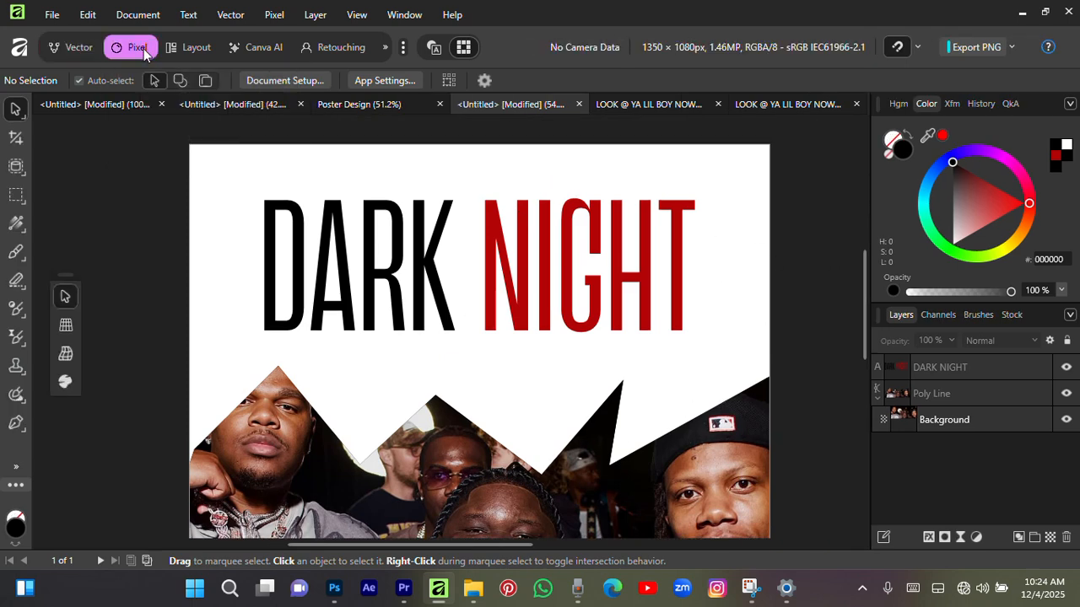
click(15, 224)
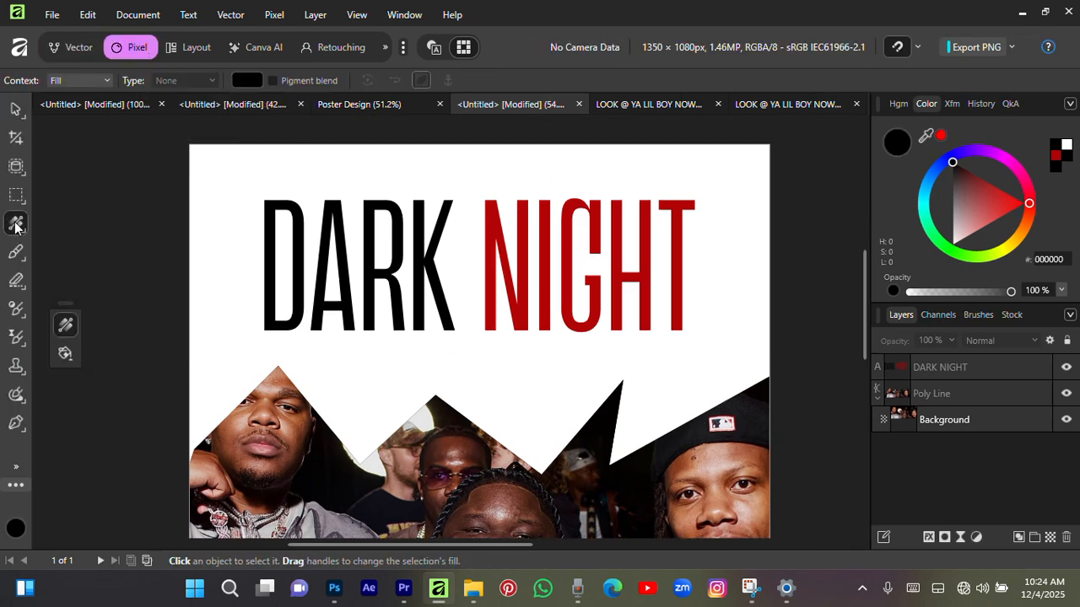
click(67, 355)
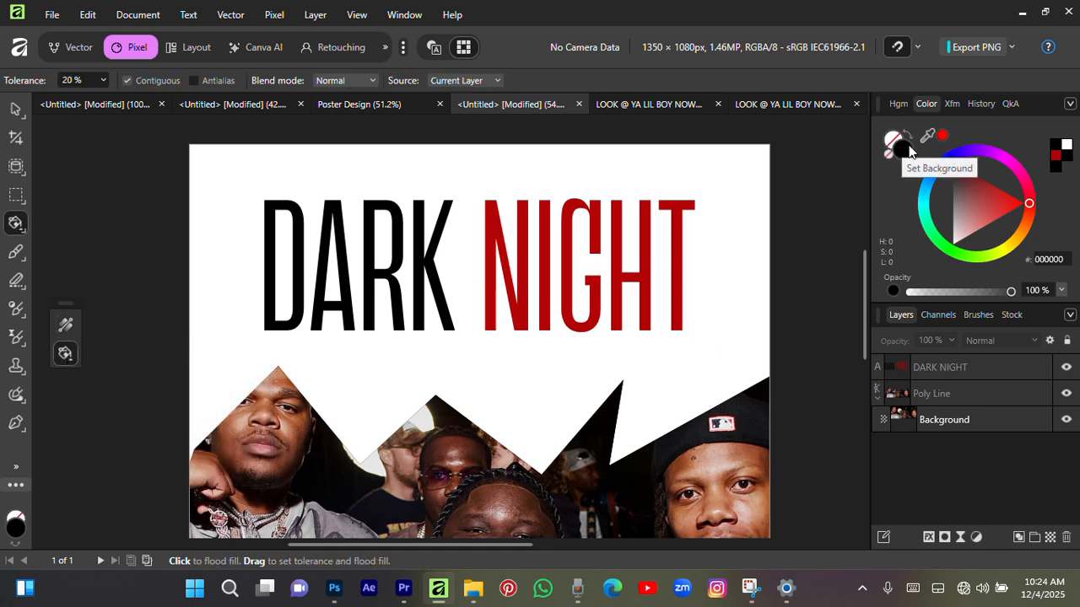
click(734, 224)
key(v)
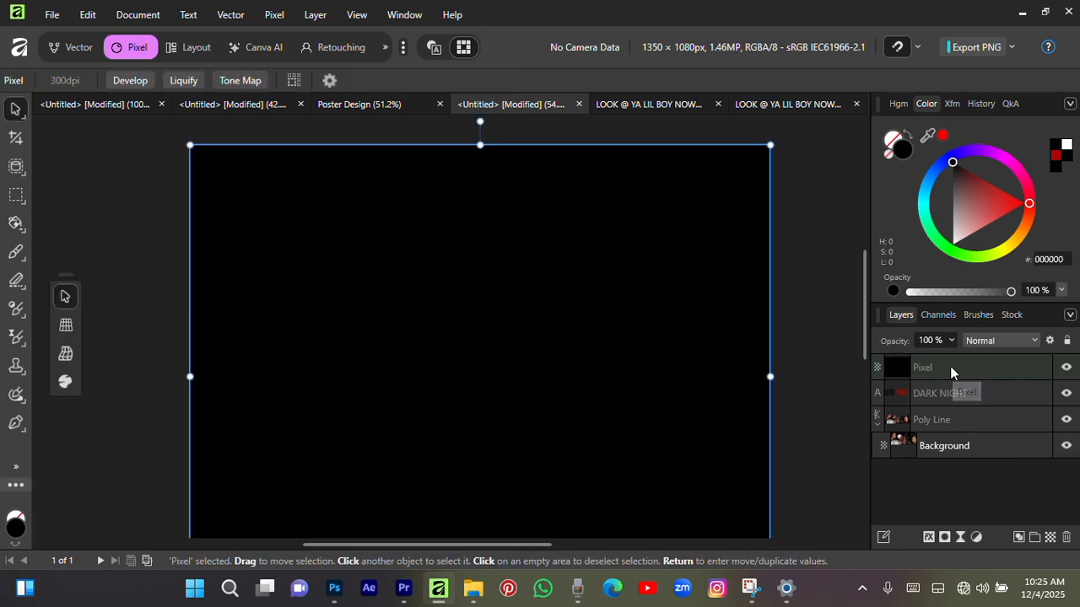
drag(950, 366, 985, 475)
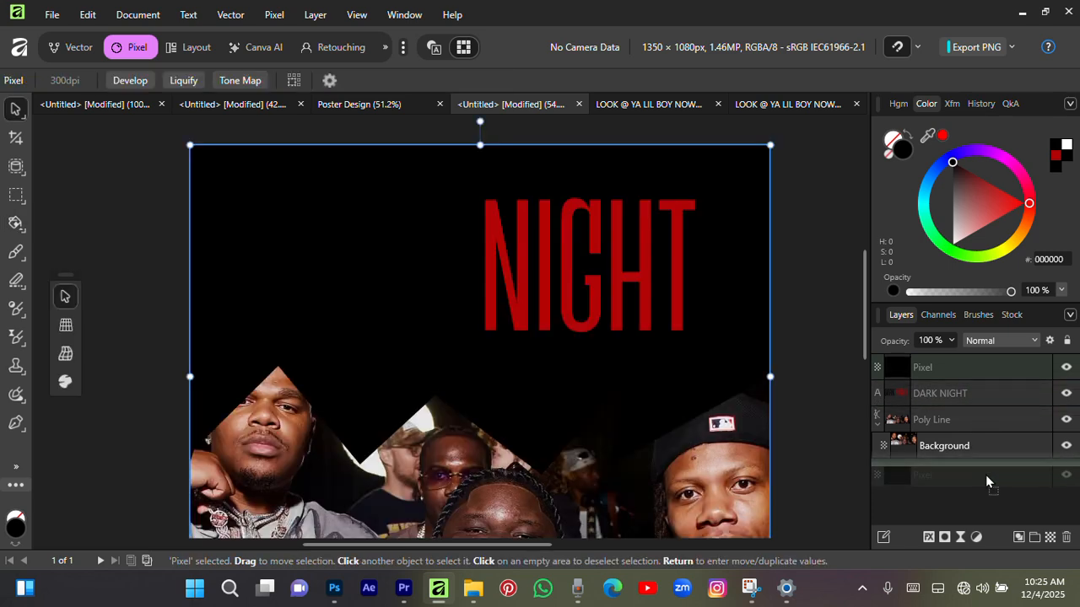
Step: Recolour only the word "DARK" in the title to white (FFFFFF)
click(475, 265)
scroll(472, 254, down, 1)
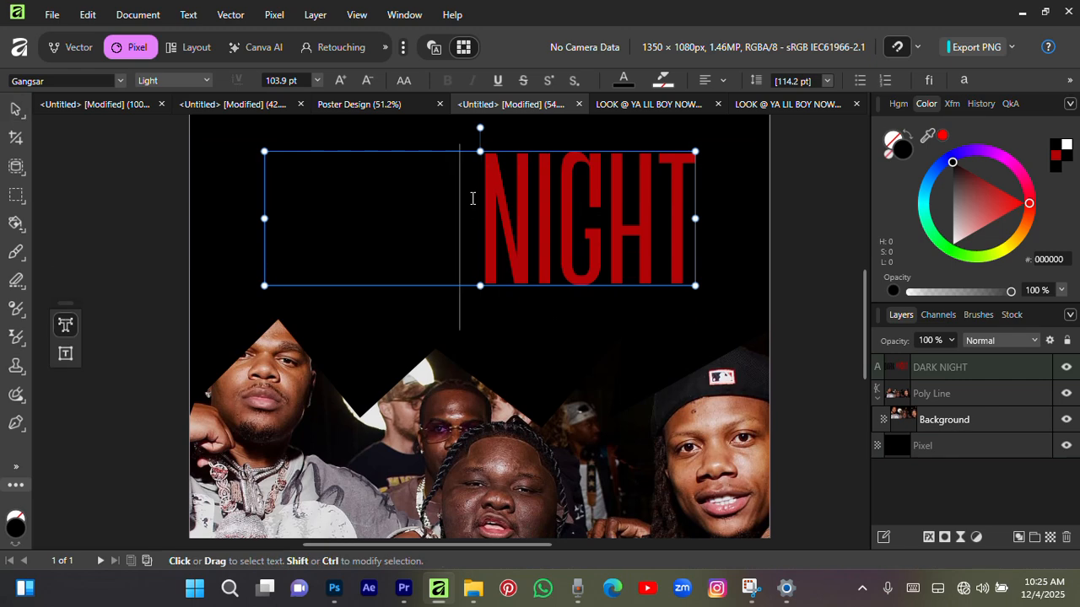
double_click(474, 201)
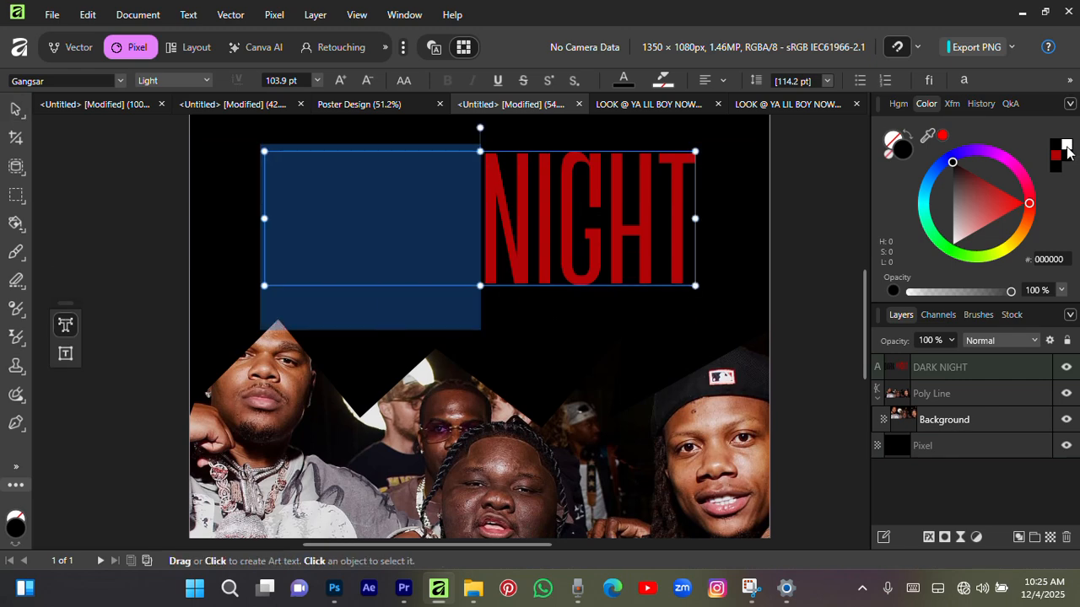
click(1065, 146)
scroll(687, 222, up, 1)
Step: Add an "S" to the title so it reads "DARK NIGHTS", and recentre it horizontally on the poster
double_click(686, 222)
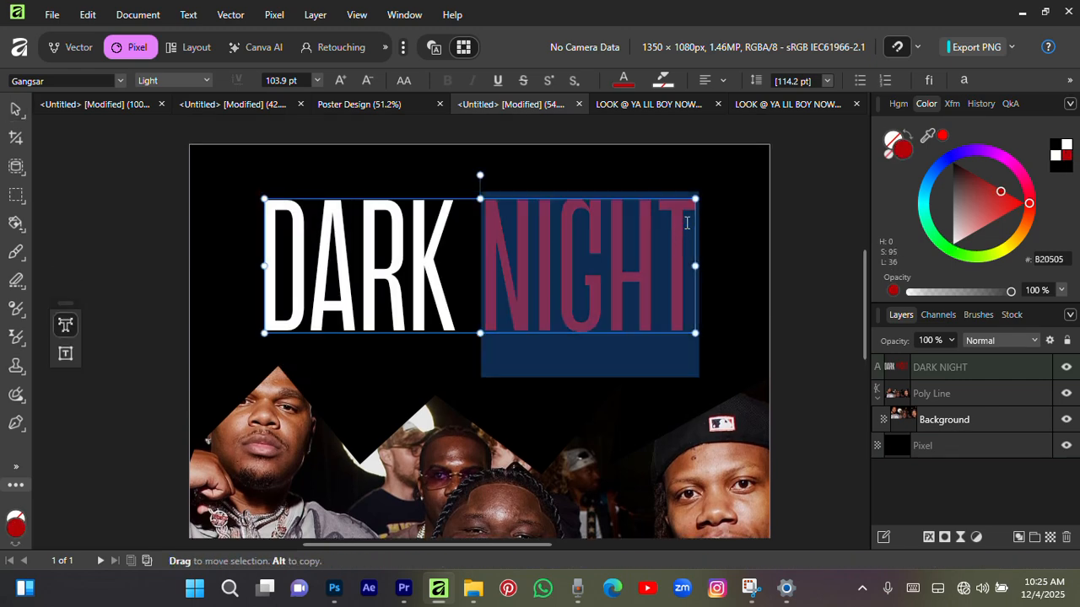
click(687, 221)
text(S)
click(19, 112)
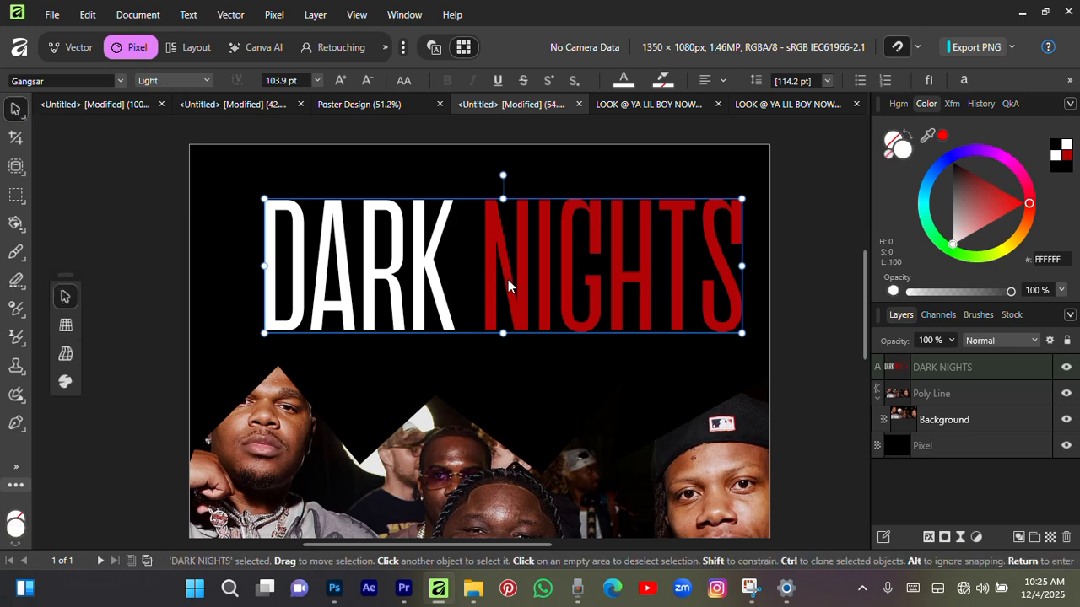
drag(508, 280, 485, 285)
scroll(484, 282, down, 2)
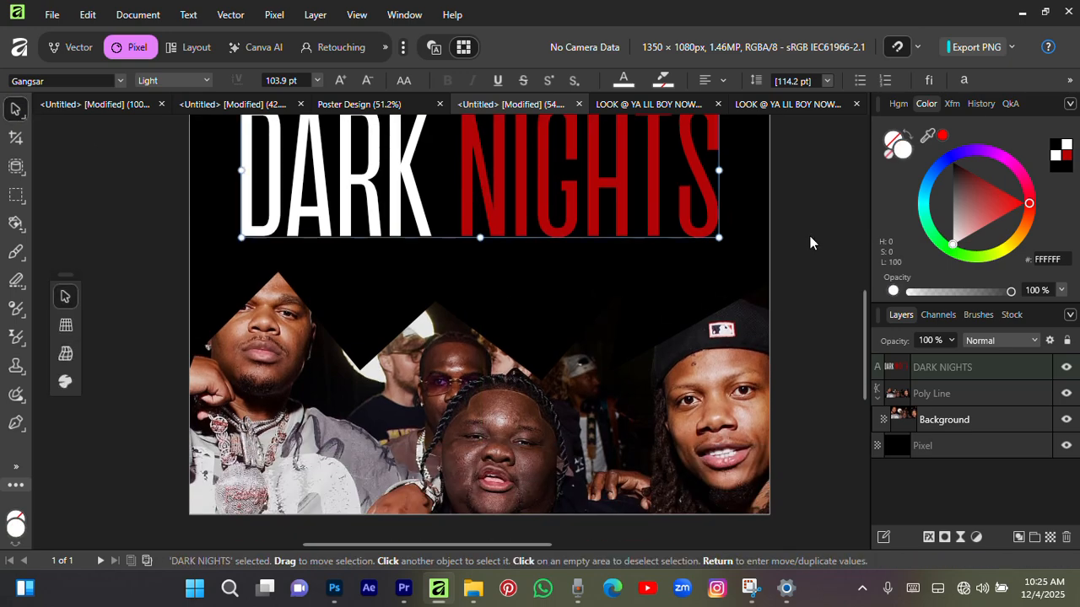
click(810, 242)
Step: Open the "LOOK @ YA LIL BOY NOW" basketball-court photo and paste it into the poster, above the black layer and behind the group photo
scroll(471, 308, up, 1)
key(ctrl+o)
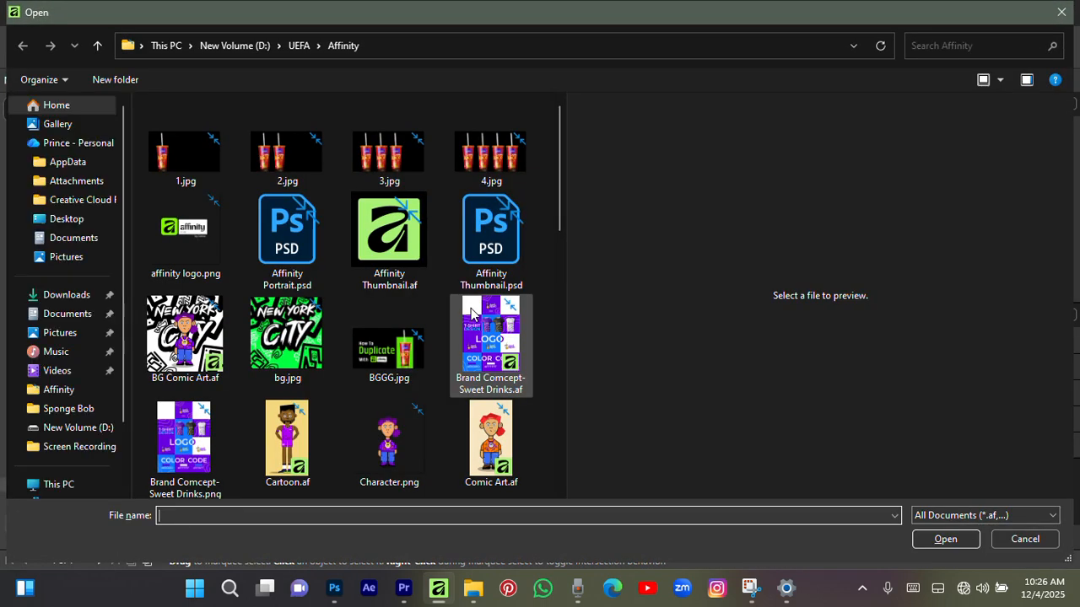
scroll(362, 425, down, 5)
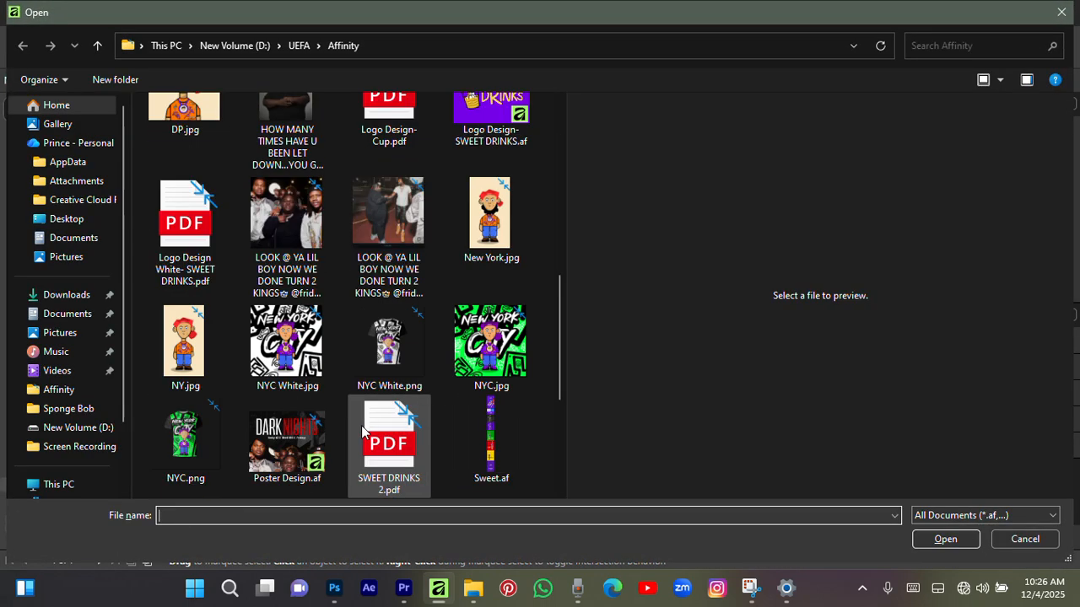
click(388, 214)
click(961, 539)
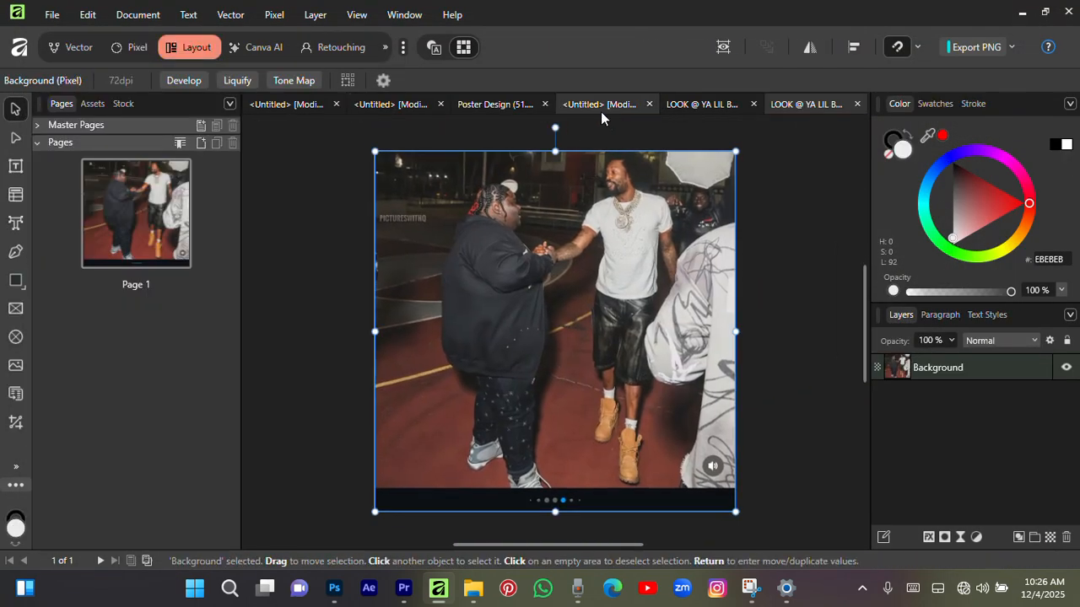
click(598, 106)
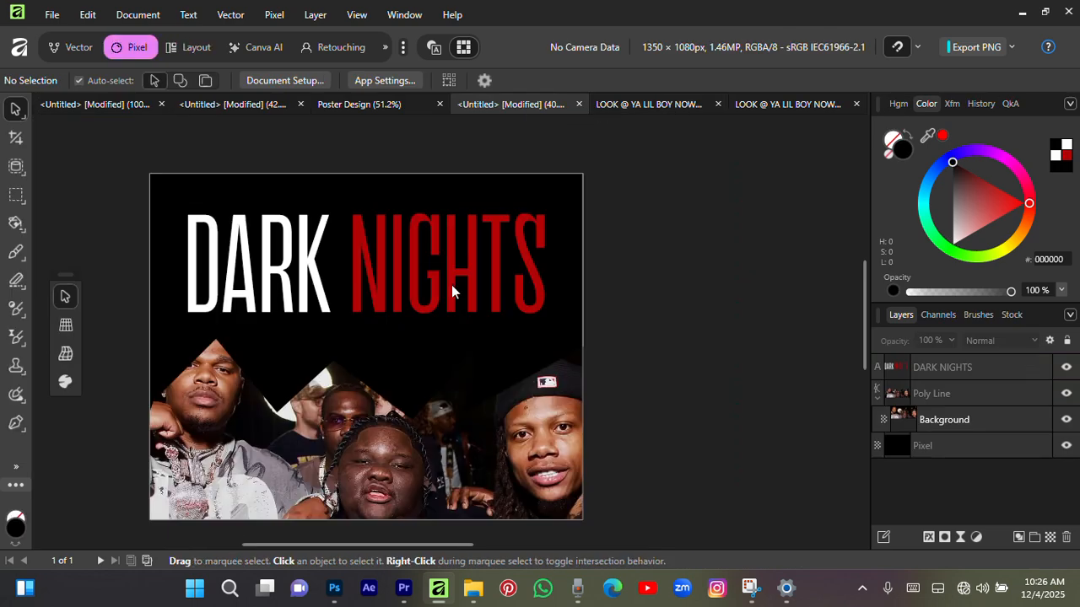
key(ctrl+v)
drag(636, 310, 673, 310)
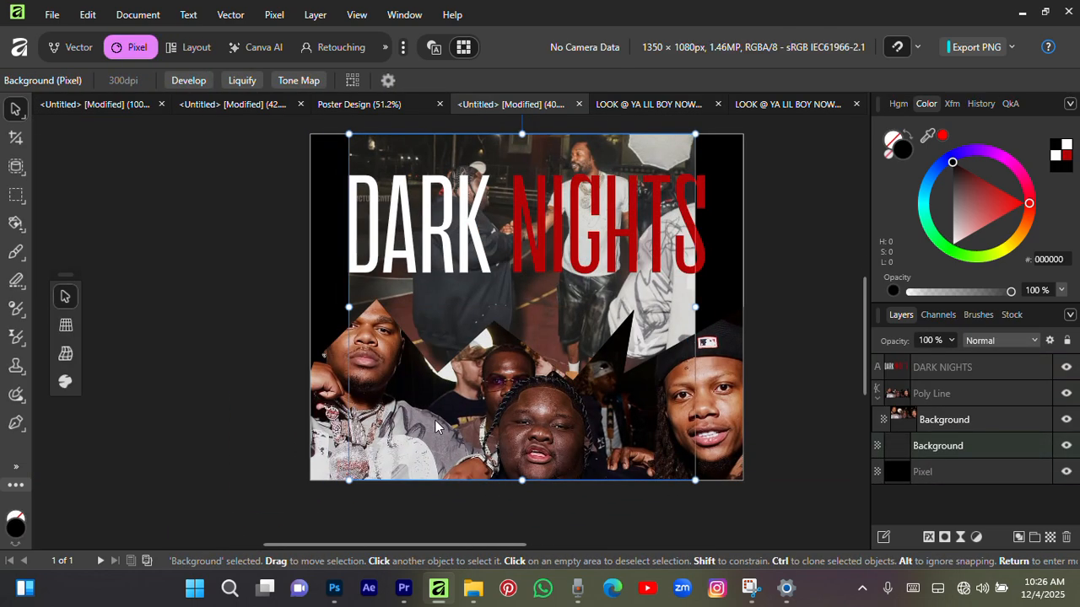
Step: Enlarge the pasted court photo until it covers the full width of the poster behind the title
drag(347, 307, 299, 307)
drag(695, 308, 697, 351)
key(Escape)
scroll(682, 333, up, 1)
scroll(632, 274, down, 2)
key(space)
drag(632, 275, 601, 310)
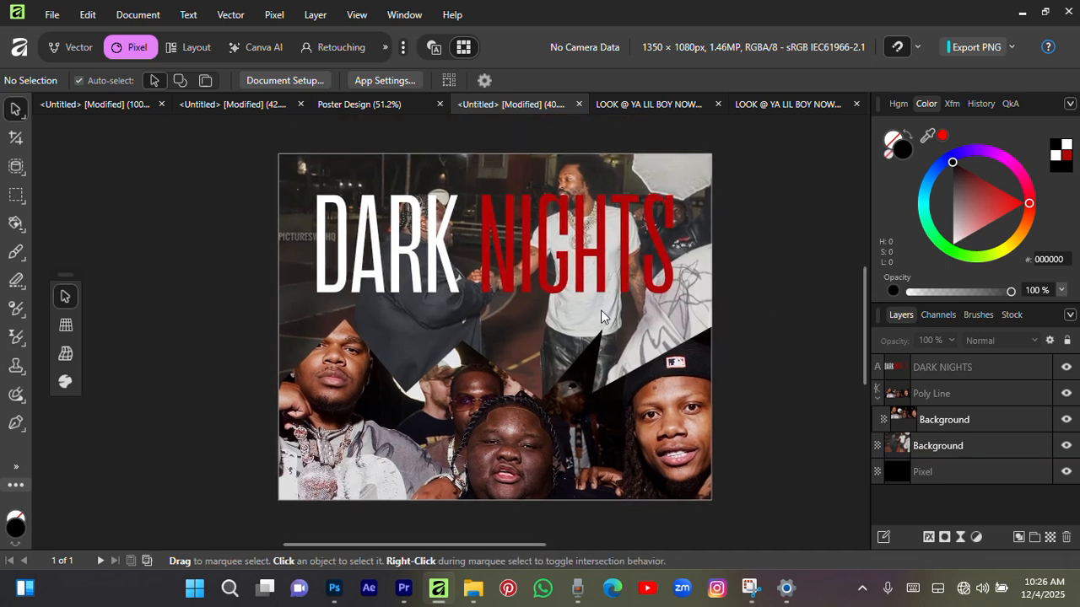
click(633, 181)
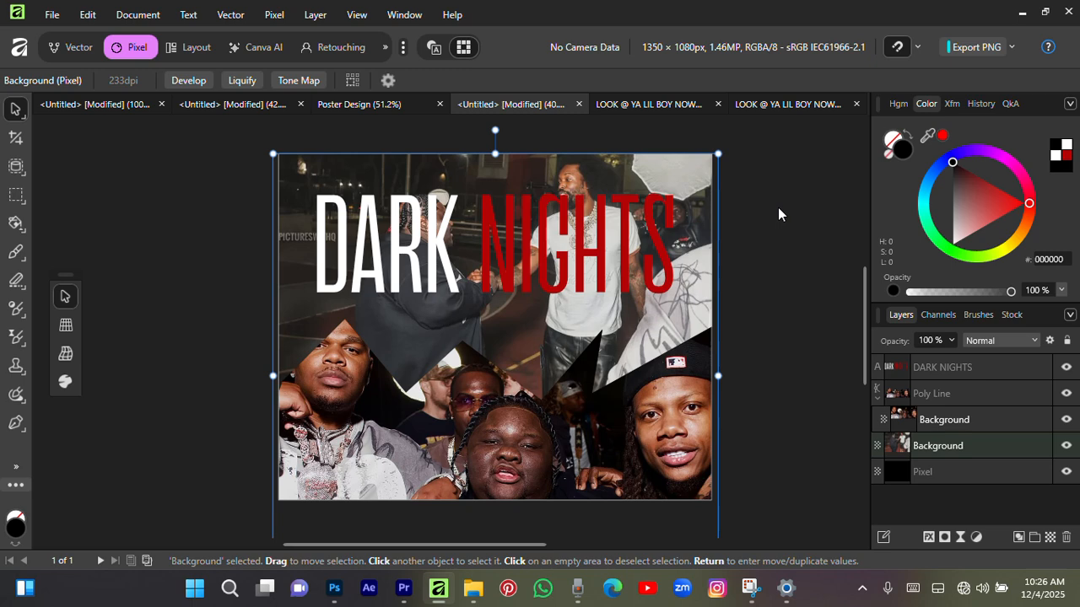
click(773, 358)
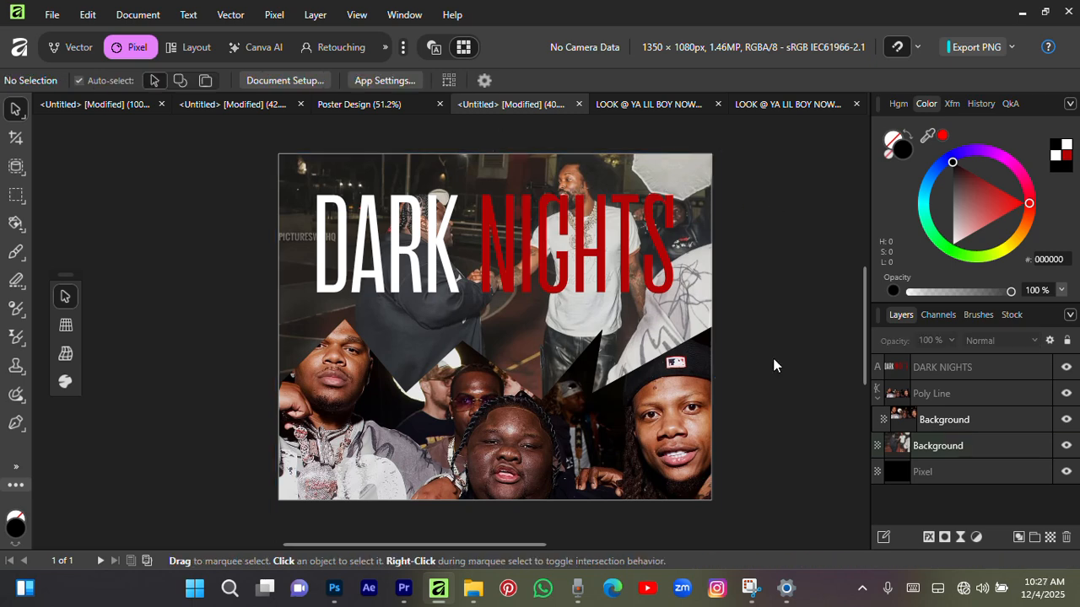
Step: Set the court photo's blend mode to Luminosity and its opacity to 40%
click(979, 449)
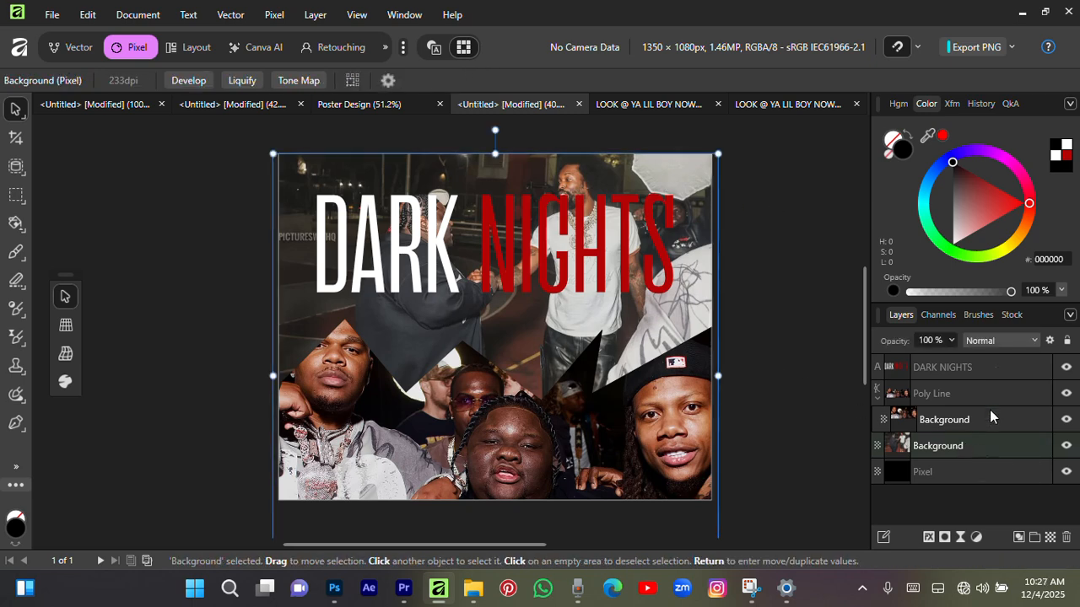
click(993, 340)
scroll(998, 211, down, 5)
click(998, 203)
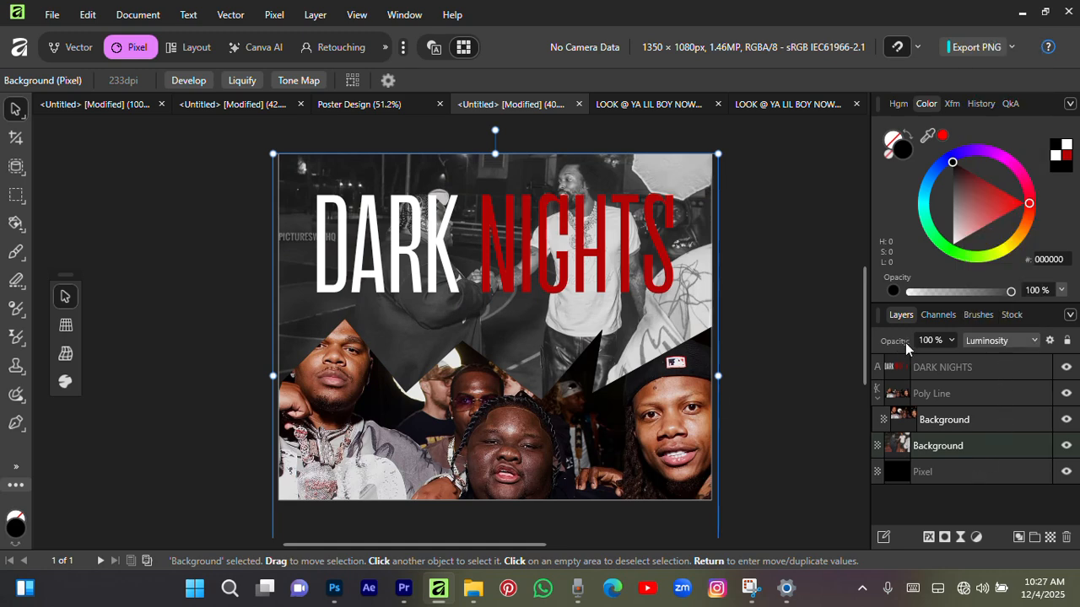
drag(907, 341, 829, 345)
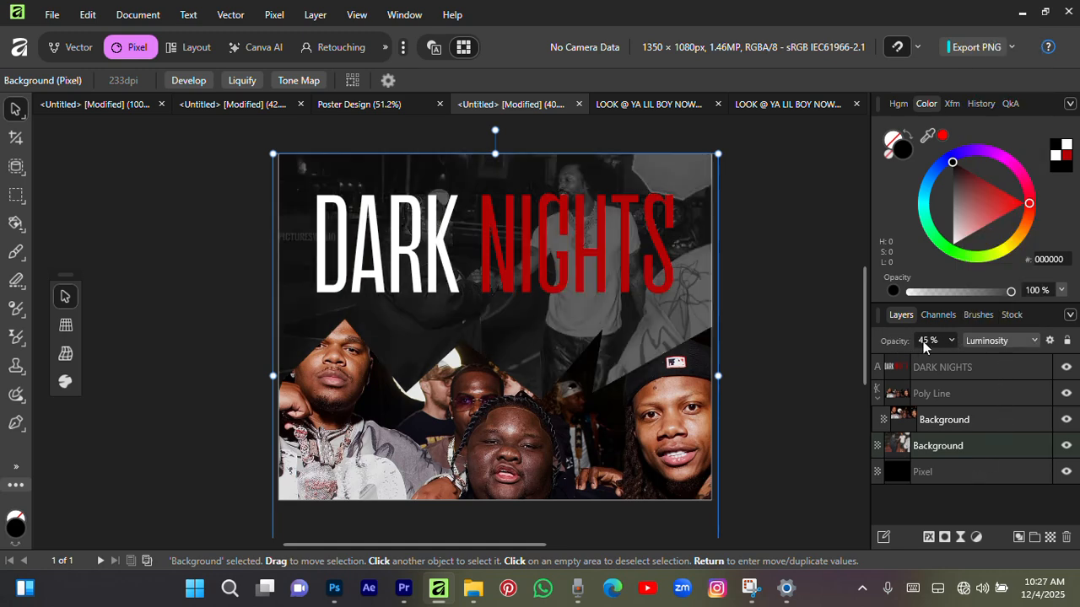
click(782, 323)
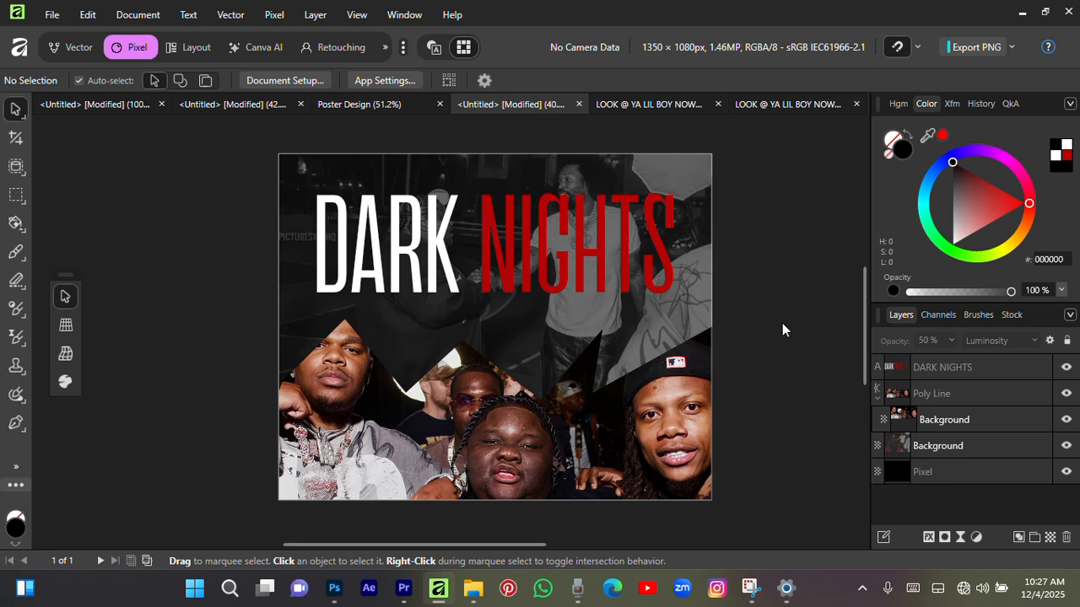
click(939, 445)
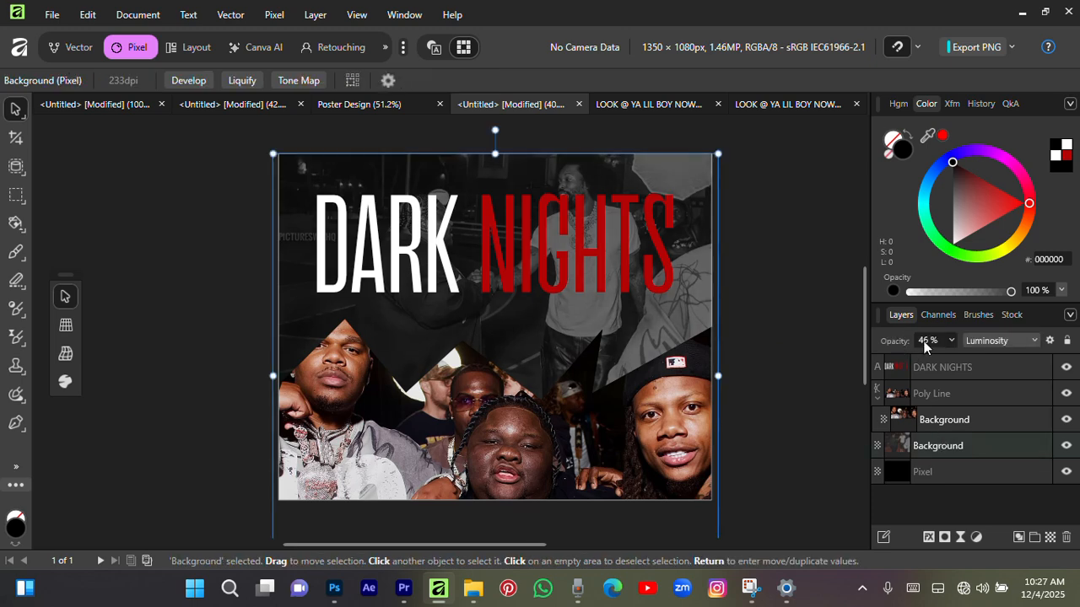
click(925, 342)
text(40)
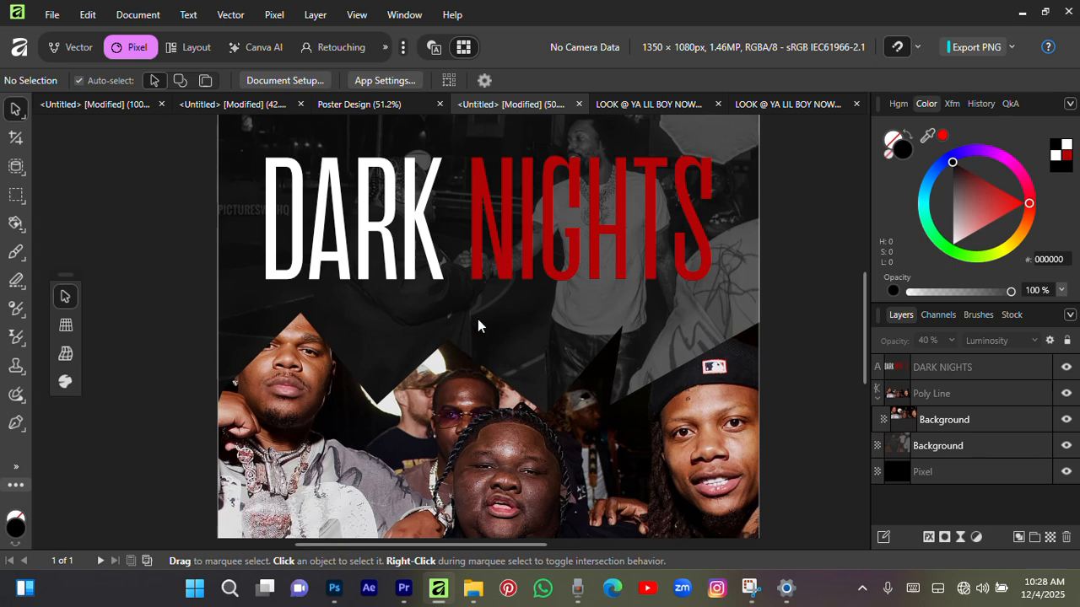
Step: Add a live Add Noise filter layer over the whole poster with 45% intensity
click(274, 15)
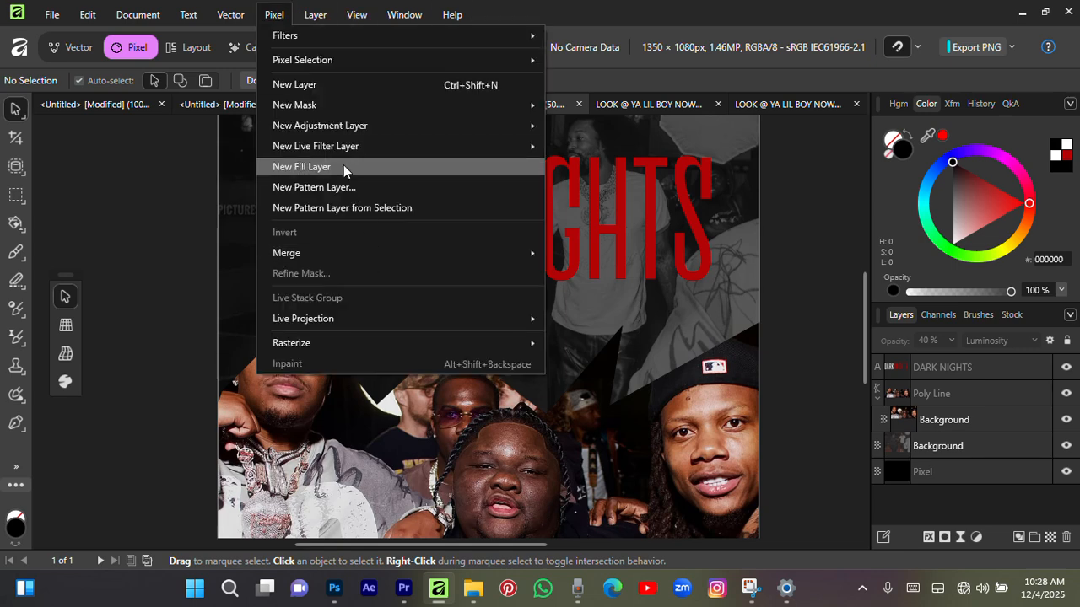
mouse_move(348, 150)
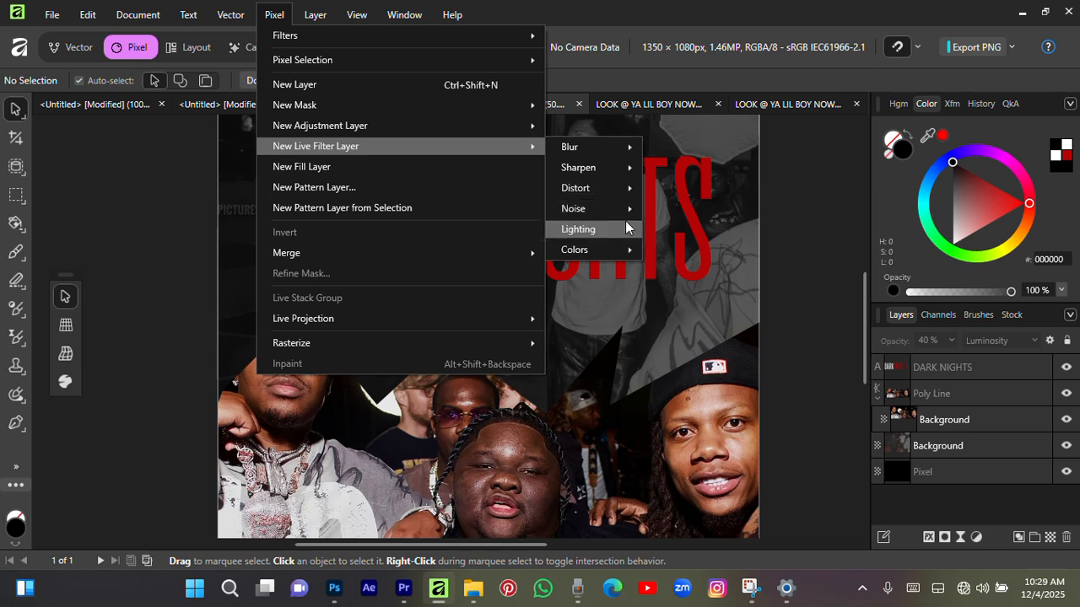
mouse_move(609, 209)
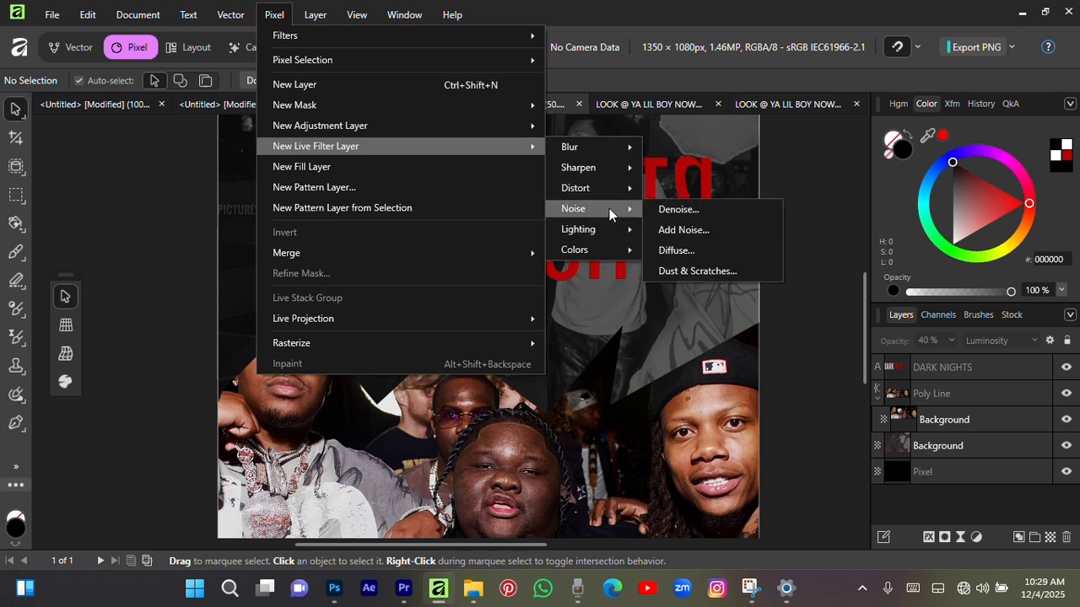
click(685, 230)
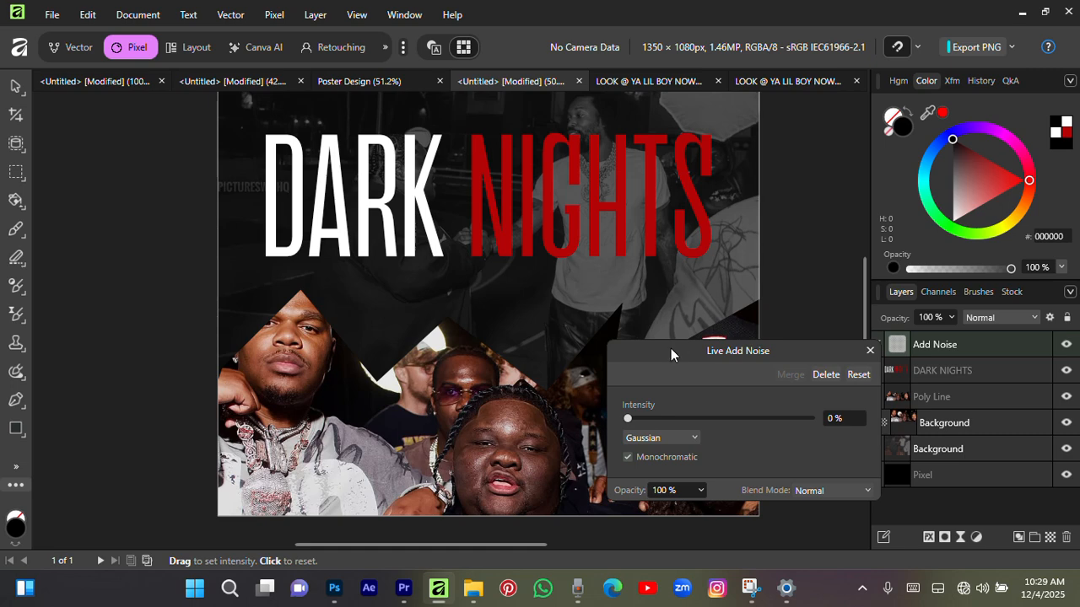
drag(671, 348, 672, 300)
drag(648, 372, 707, 368)
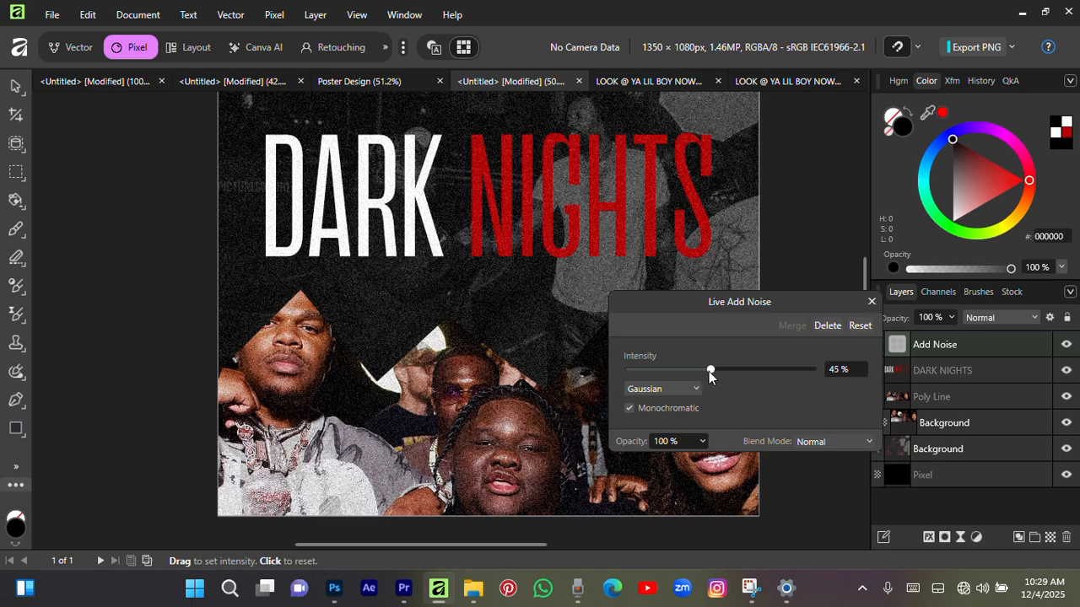
click(871, 301)
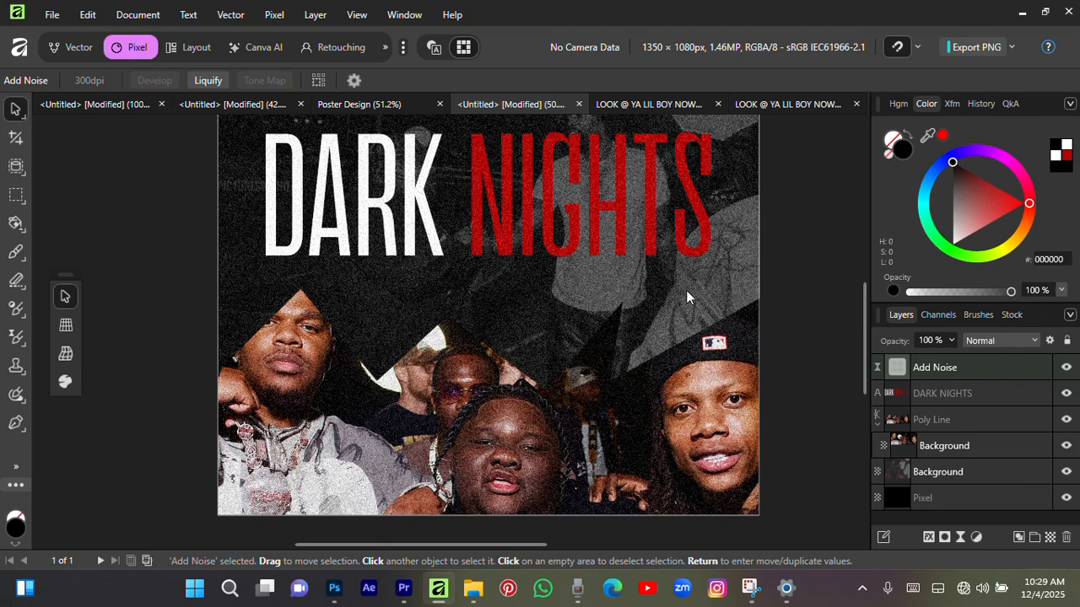
Step: Duplicate the "DARK NIGHTS" title, shrink the copy to 33.8 pt and place it just beneath the original
click(355, 251)
scroll(353, 249, up, 1)
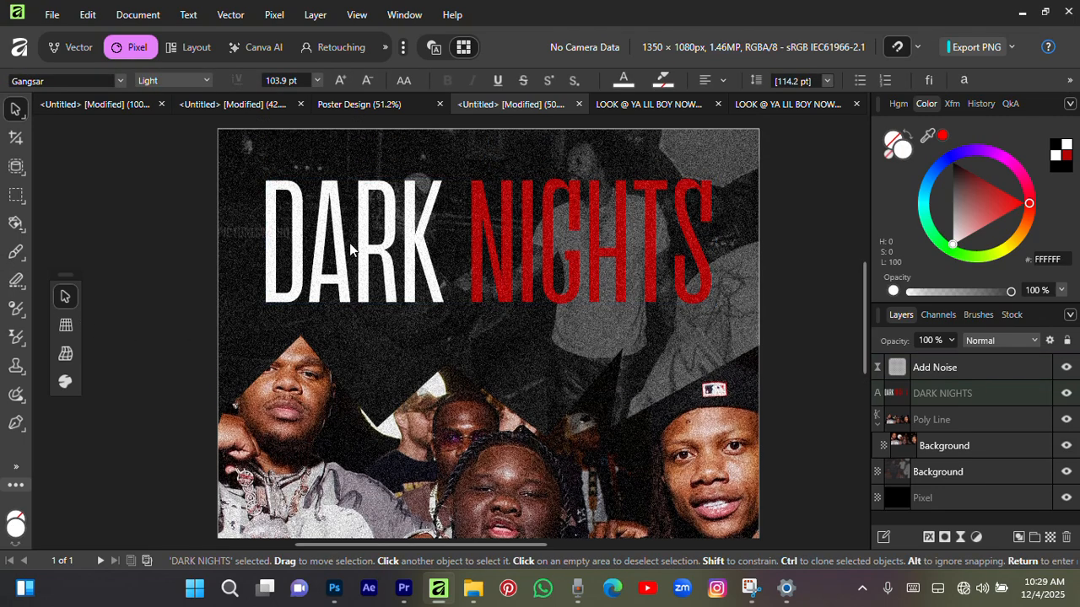
key(ctrl+j)
drag(452, 248, 470, 321)
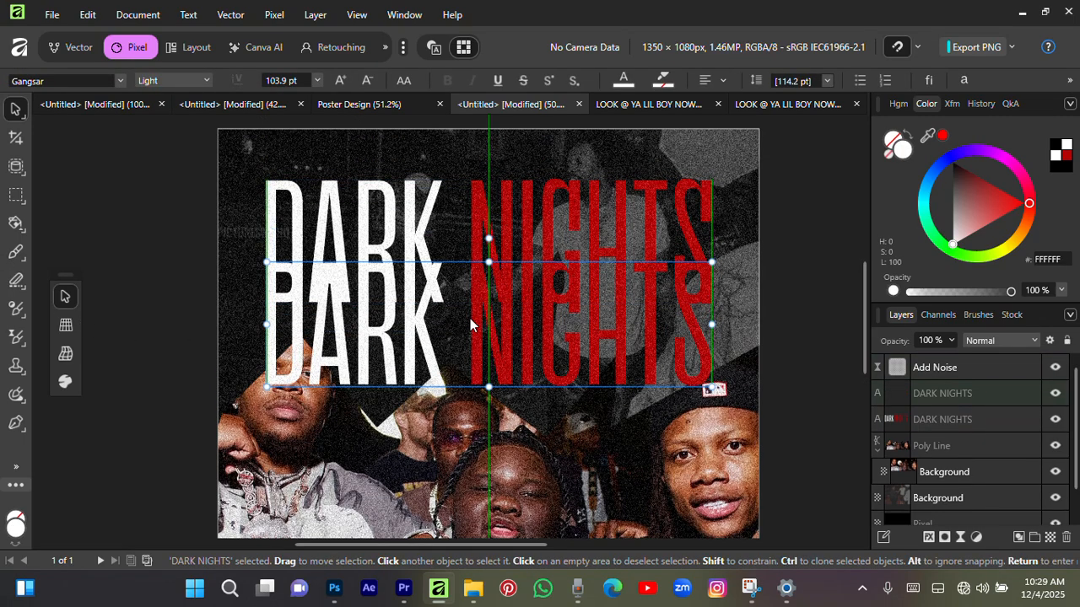
drag(490, 261, 489, 346)
Step: Replace the text of the small title copy with "KOCKY KA X MEEK MILL"
double_click(444, 329)
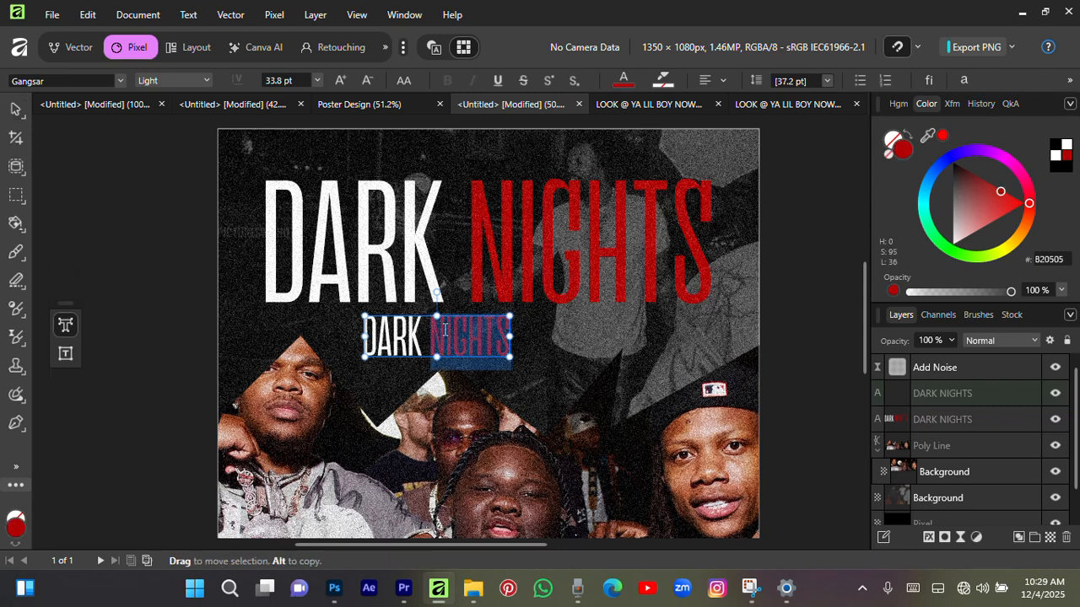
key(ctrl+a)
text(K)
text(Y KA)
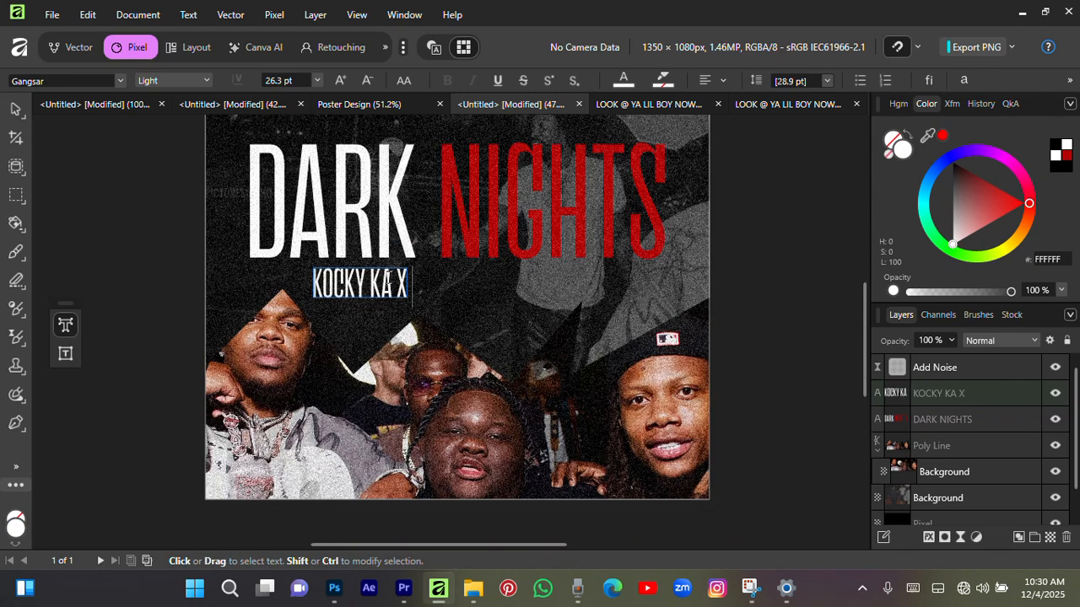
text(F)
key(BackSpace)
text(MEEK MILL)
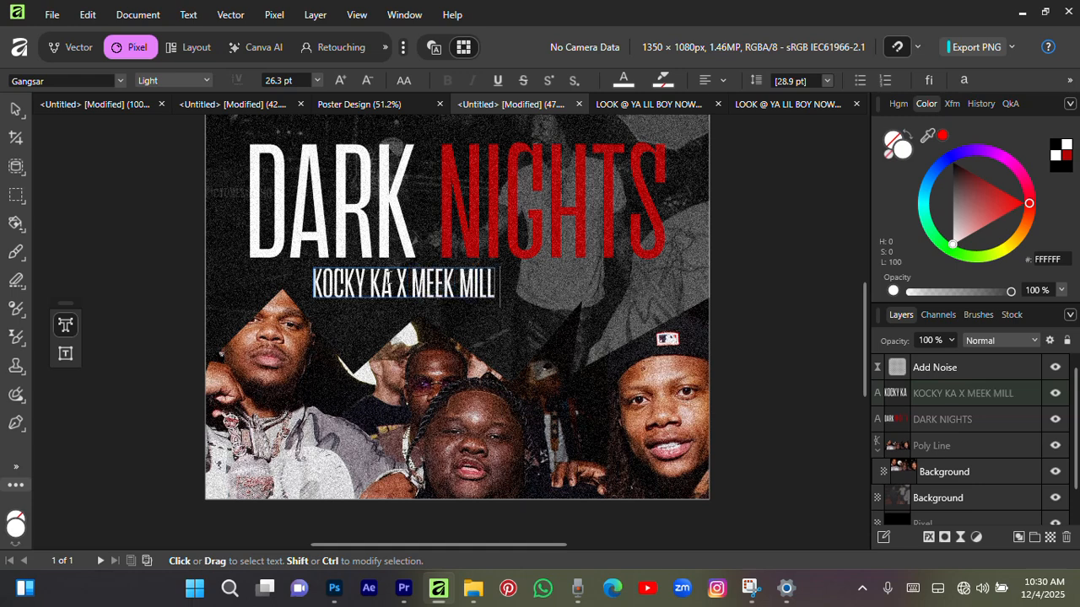
Step: Extend the subtitle beneath the title with " X FRIDAYY" so it reads "KOCKY KA X MEEK MILL X FRIDAYY"
text( X)
text( FRIDAYY)
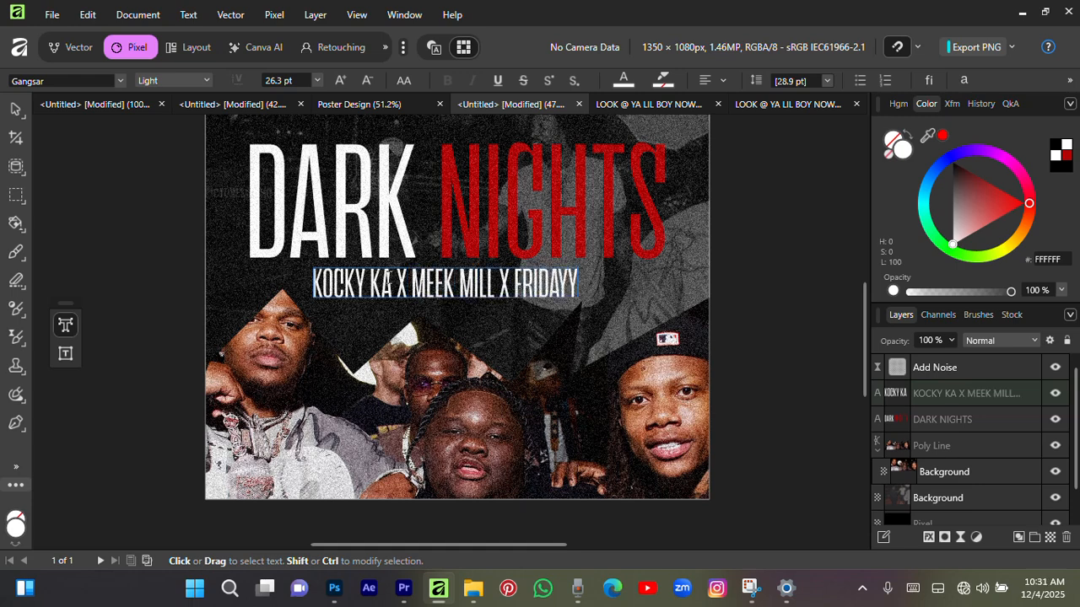
key(Escape)
click(16, 109)
scroll(474, 294, up, 2)
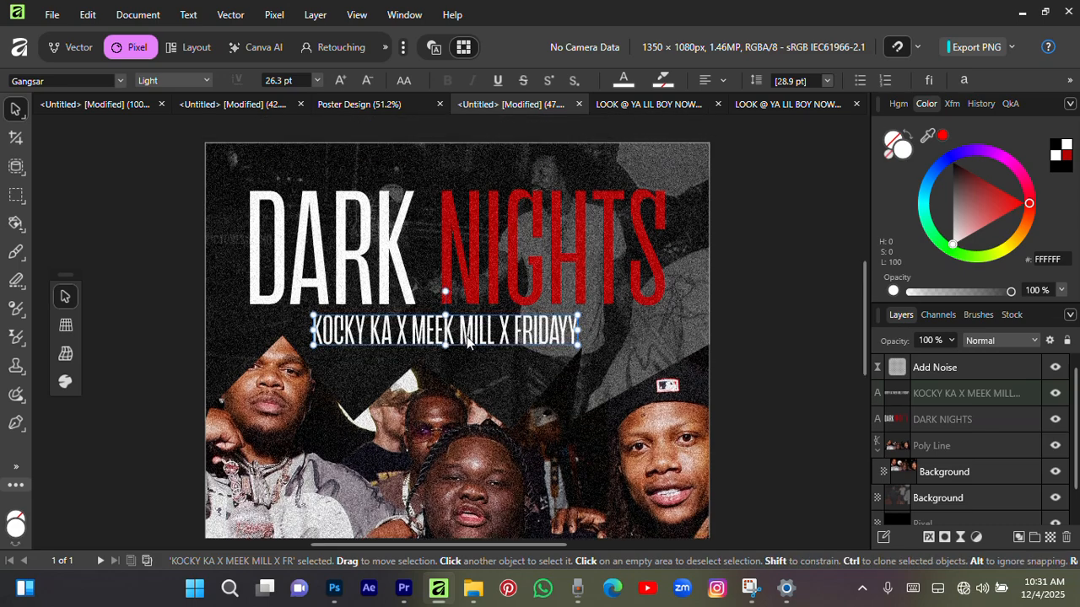
Step: Scale the "DARK NIGHTS" title down slightly above the artist subtitle
click(473, 294)
scroll(473, 295, up, 2)
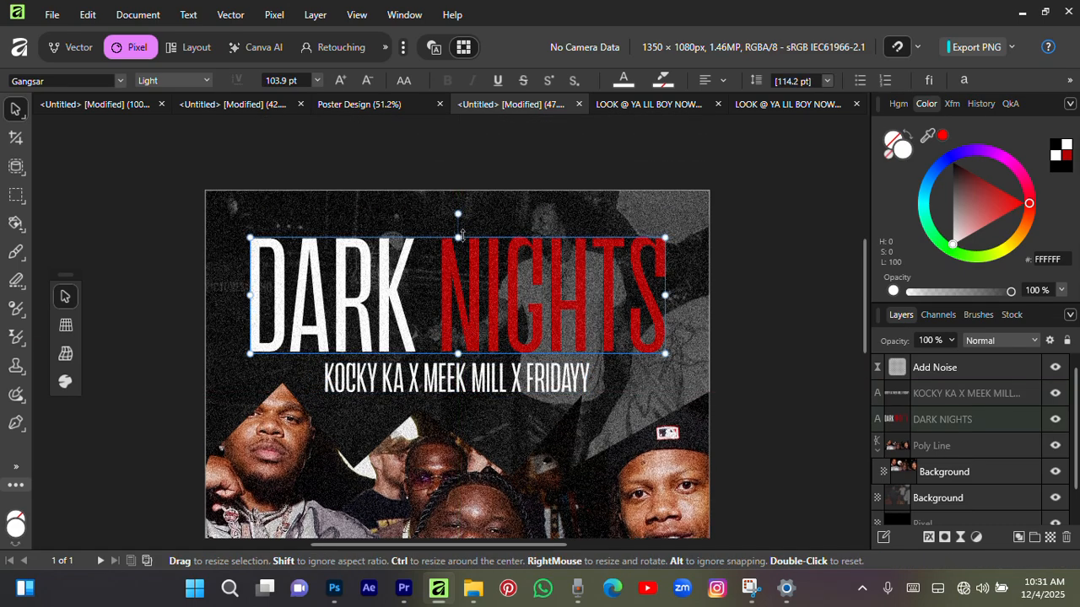
drag(458, 236, 459, 243)
scroll(473, 253, down, 3)
click(670, 354)
scroll(375, 326, up, 2)
Step: Change the artist subtitle's font to Fonzie Medium and shrink it to fit beneath the "DARK NIGHTS" title
click(422, 283)
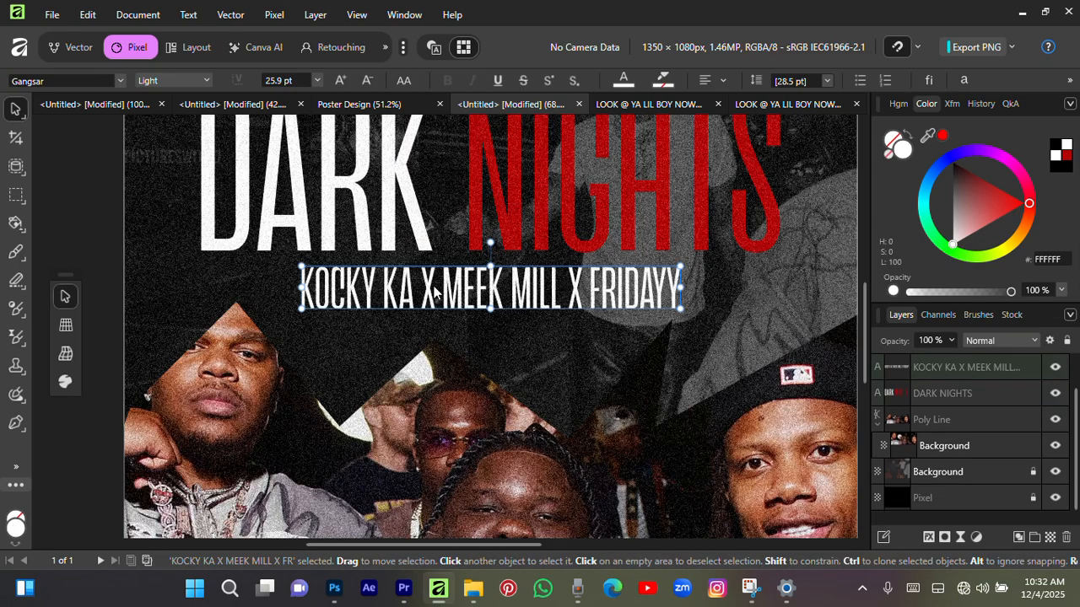
click(110, 83)
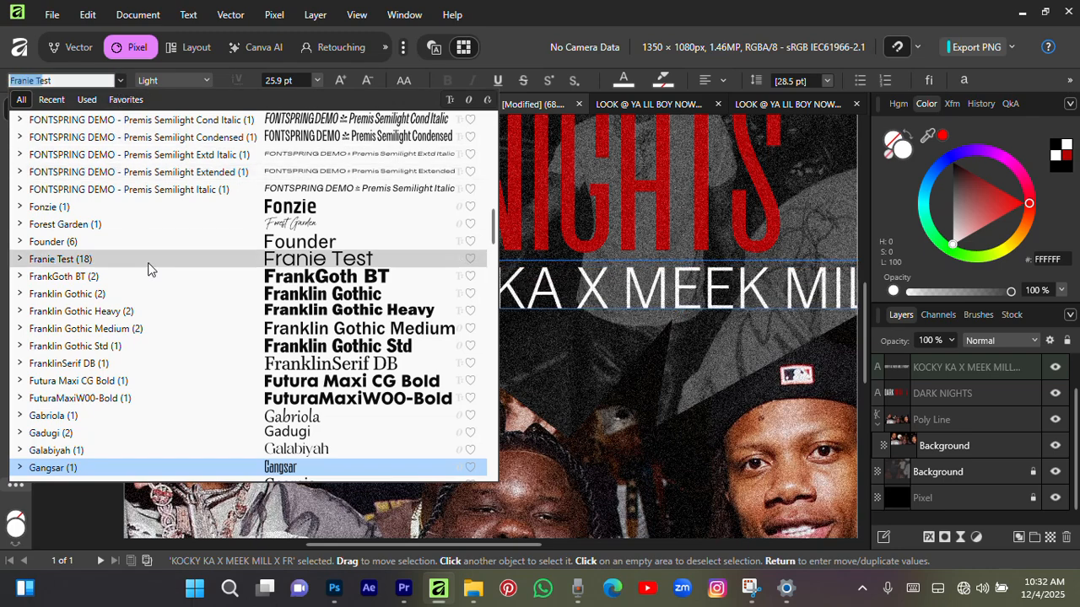
scroll(149, 291, down, 2)
scroll(149, 283, up, 2)
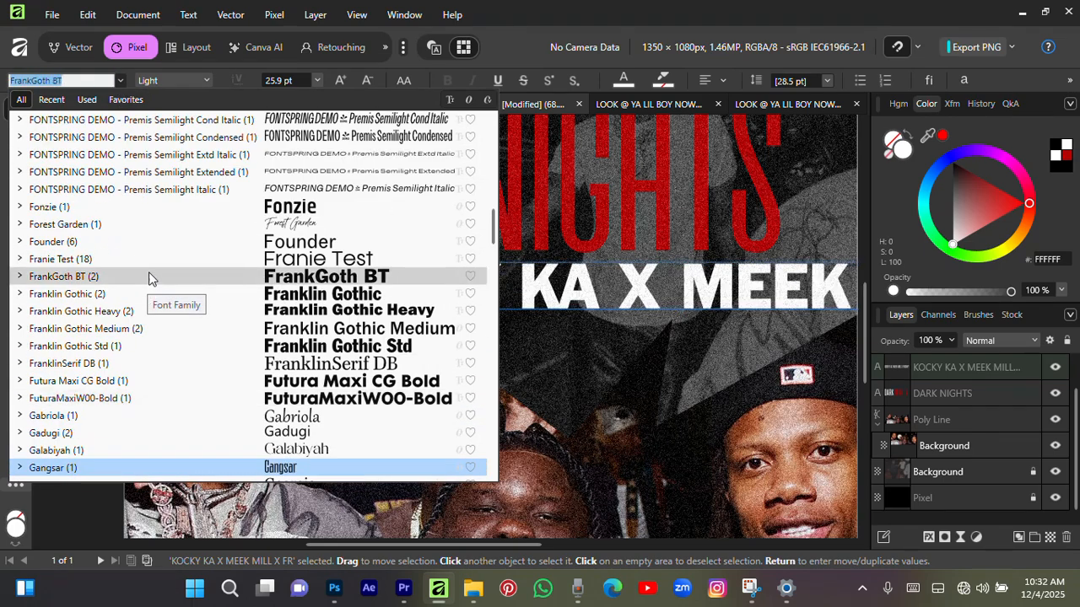
click(156, 208)
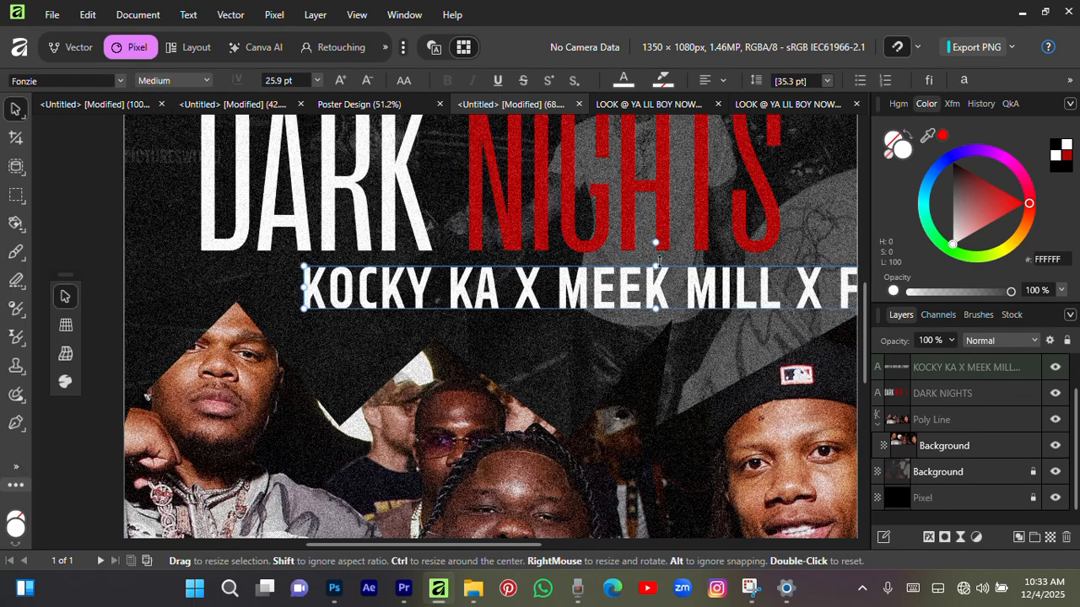
drag(658, 265, 538, 286)
scroll(577, 287, down, 2)
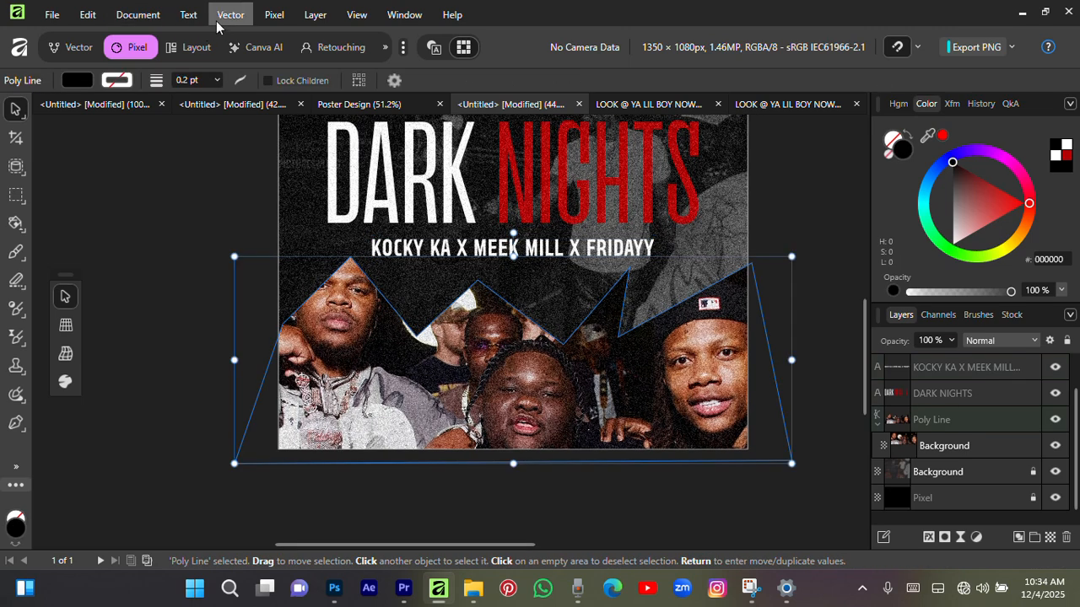
Step: Add a Brightness / Contrast adjustment layer above the clipped group photo with 6% brightness and 5% contrast
click(274, 14)
mouse_move(394, 125)
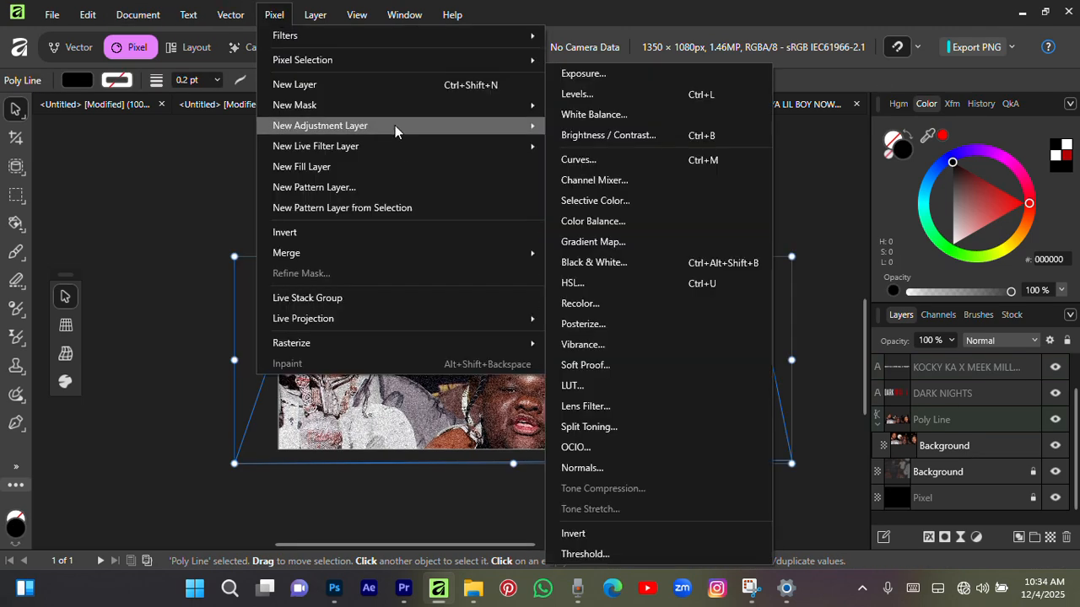
click(591, 136)
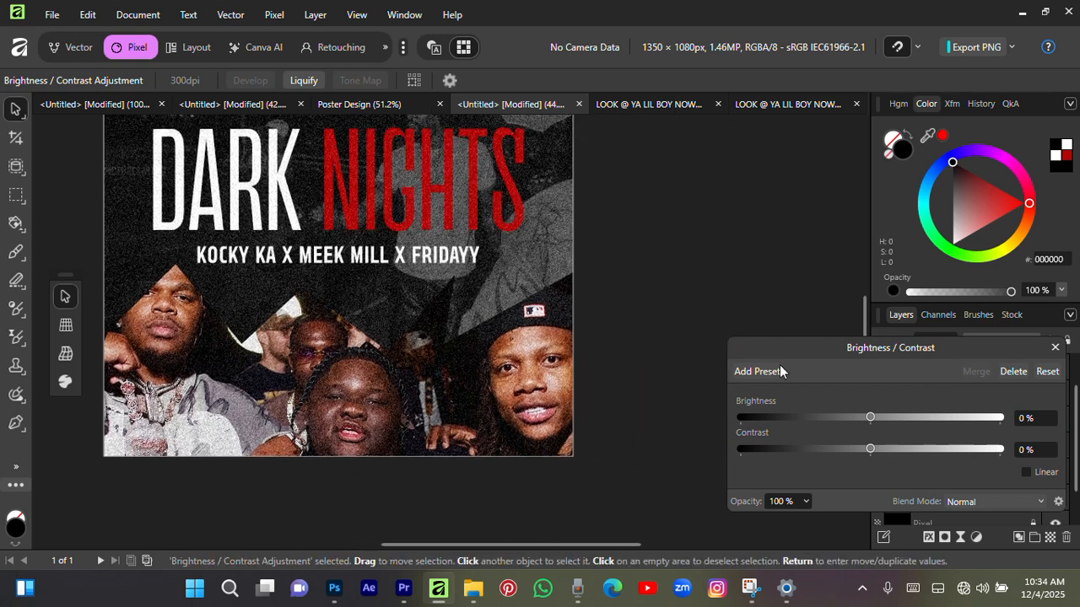
drag(764, 395, 764, 427)
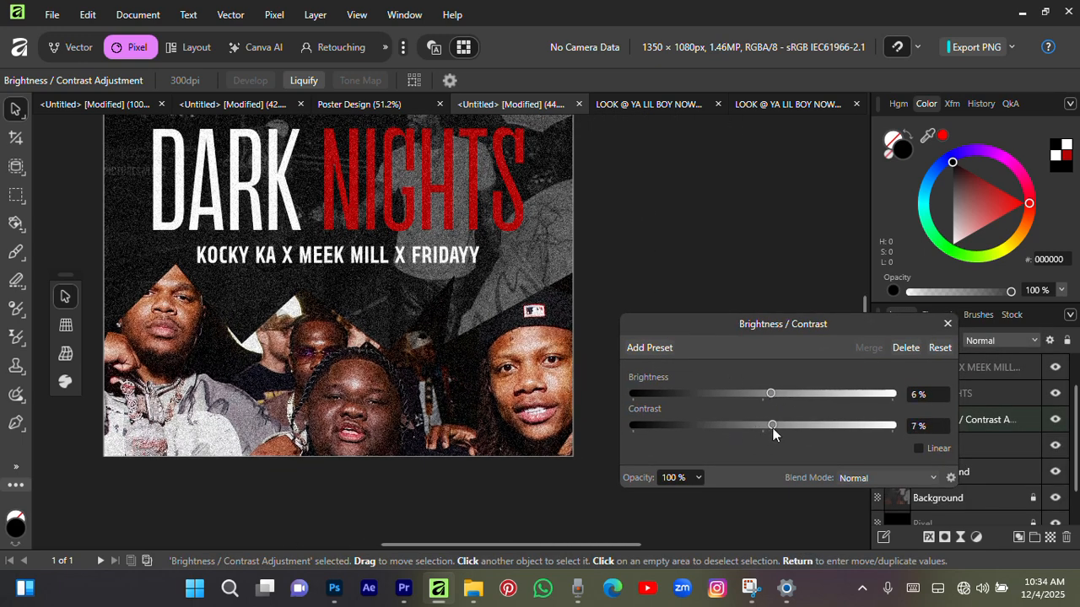
click(948, 324)
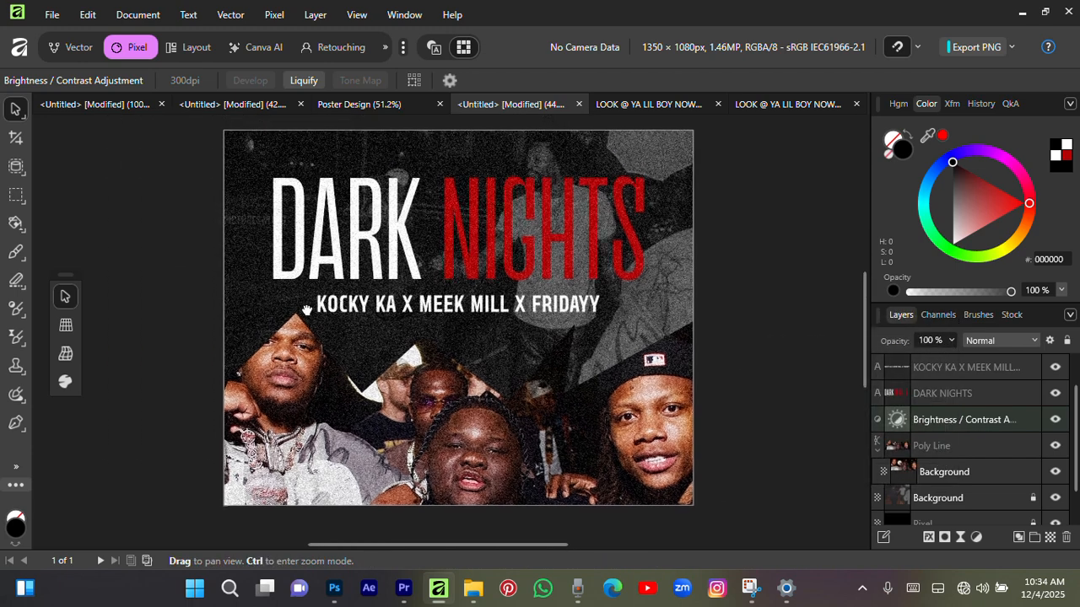
Step: Reopen the Brightness / Contrast adjustment above the group photo and fine-tune its brightness and contrast
double_click(896, 419)
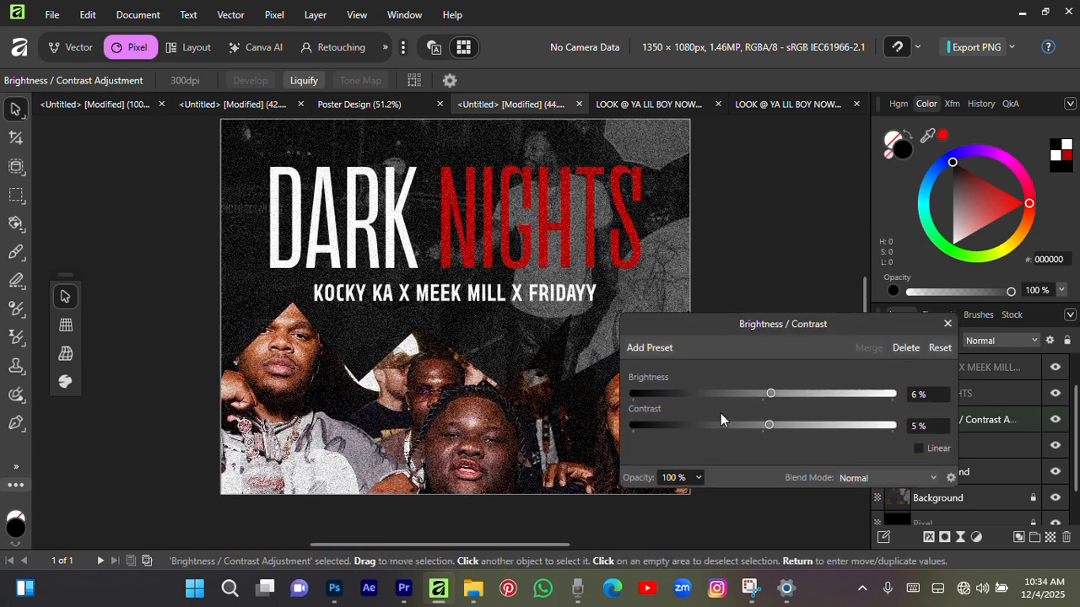
drag(771, 394, 770, 424)
click(947, 324)
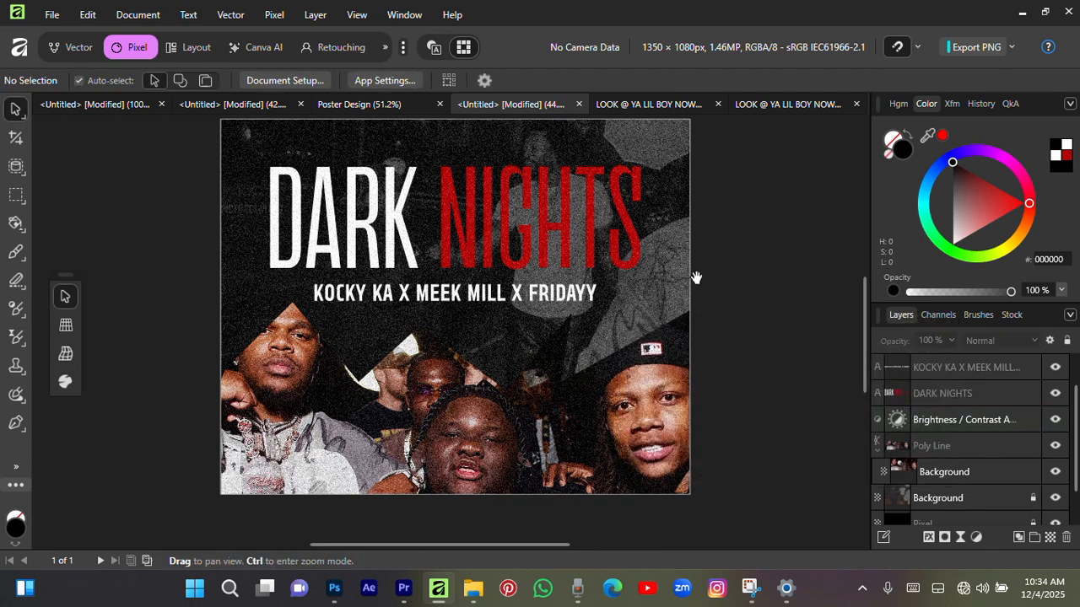
drag(587, 279, 596, 292)
scroll(597, 297, down, 1)
scroll(596, 301, up, 1)
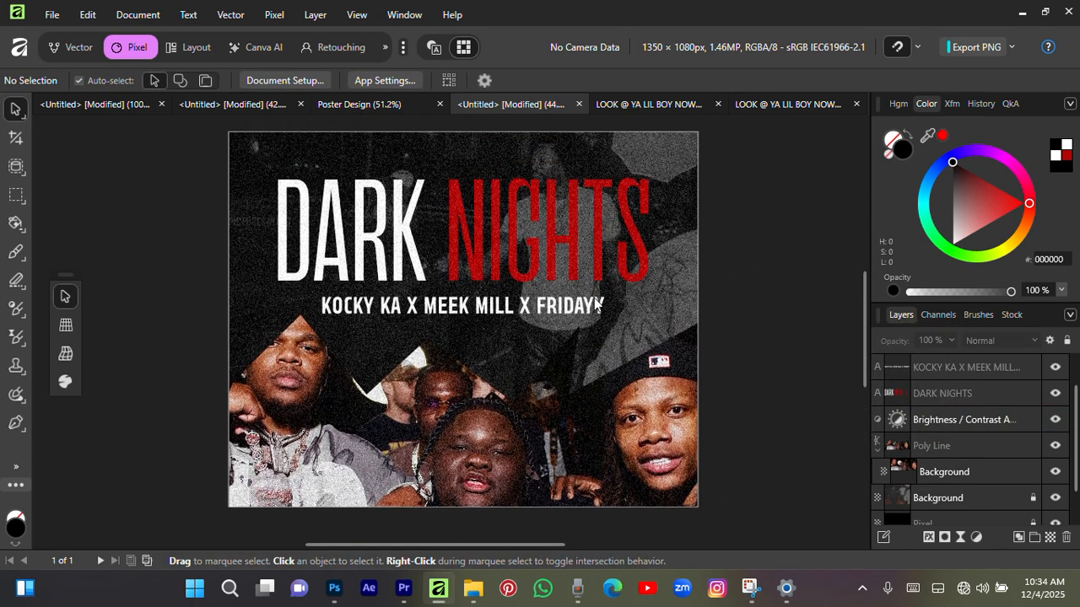